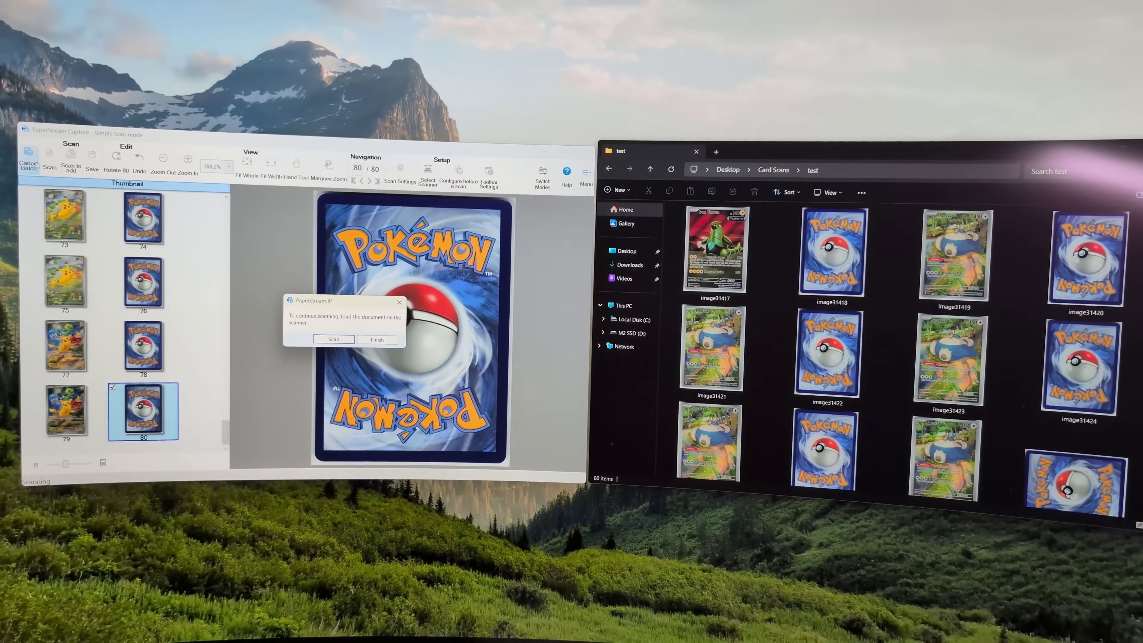
# Step: Open the scan image31421 and page through the neighbouring front and back card scans to inspect their quality
pyautogui.doubleClick(711, 349)
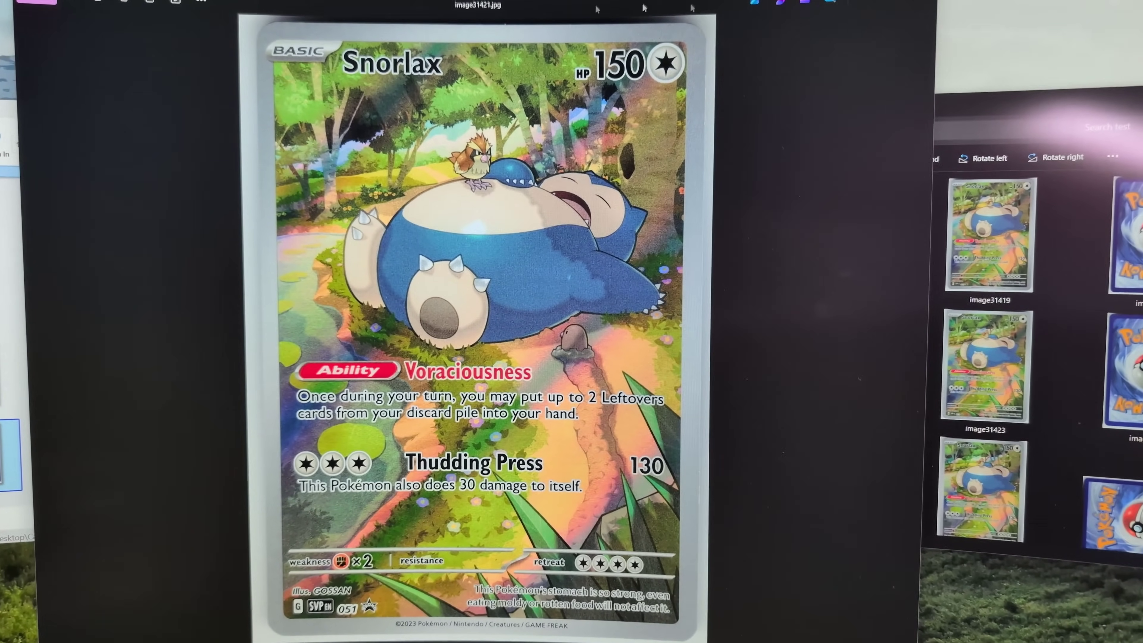
pyautogui.press('Right')
pyautogui.press('Left')
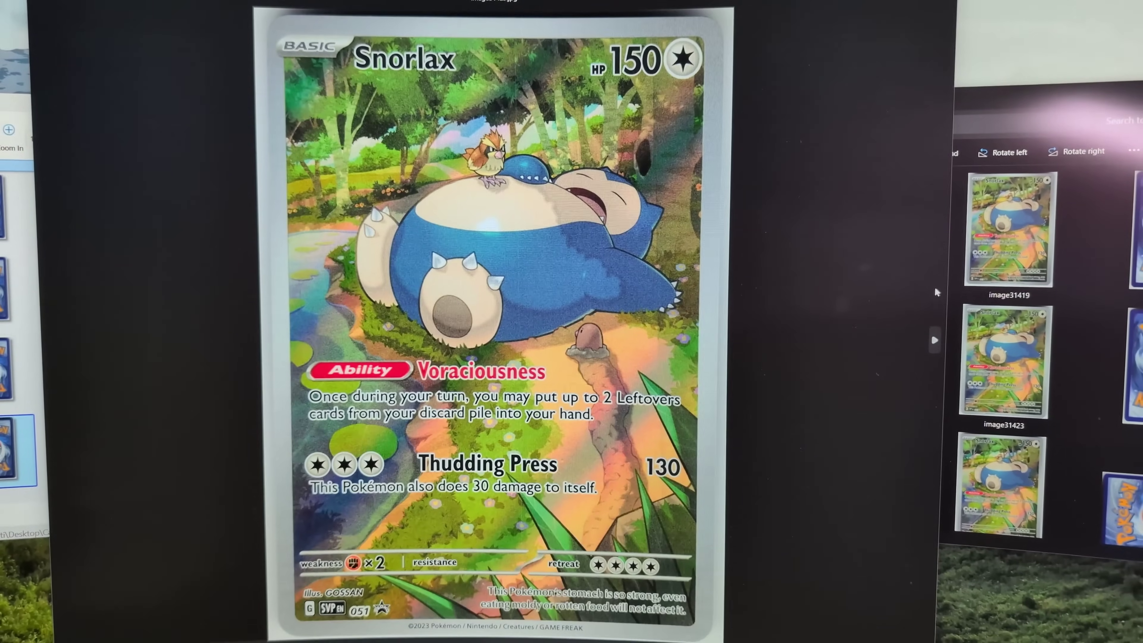
pyautogui.press('Right')
pyautogui.press('Left')
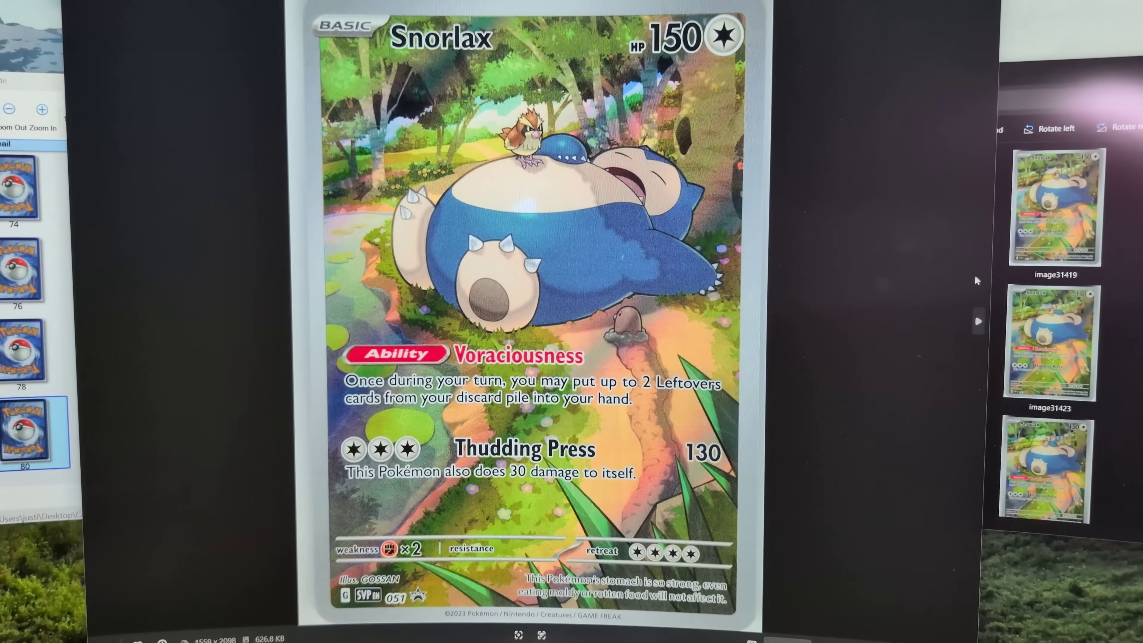
pyautogui.click(968, 315)
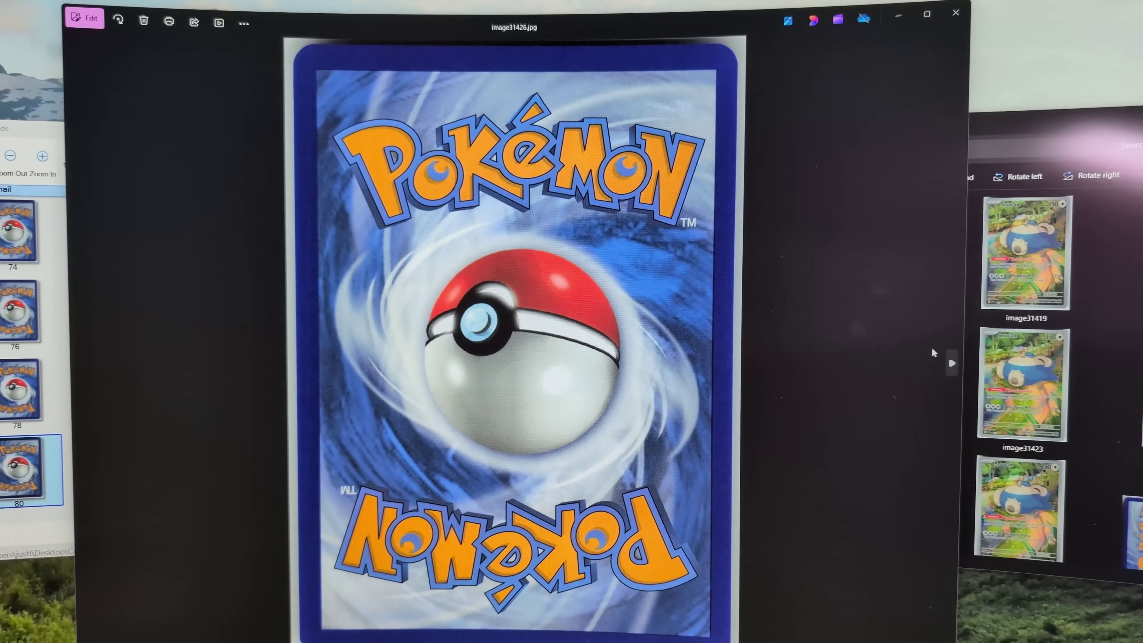
pyautogui.click(929, 336)
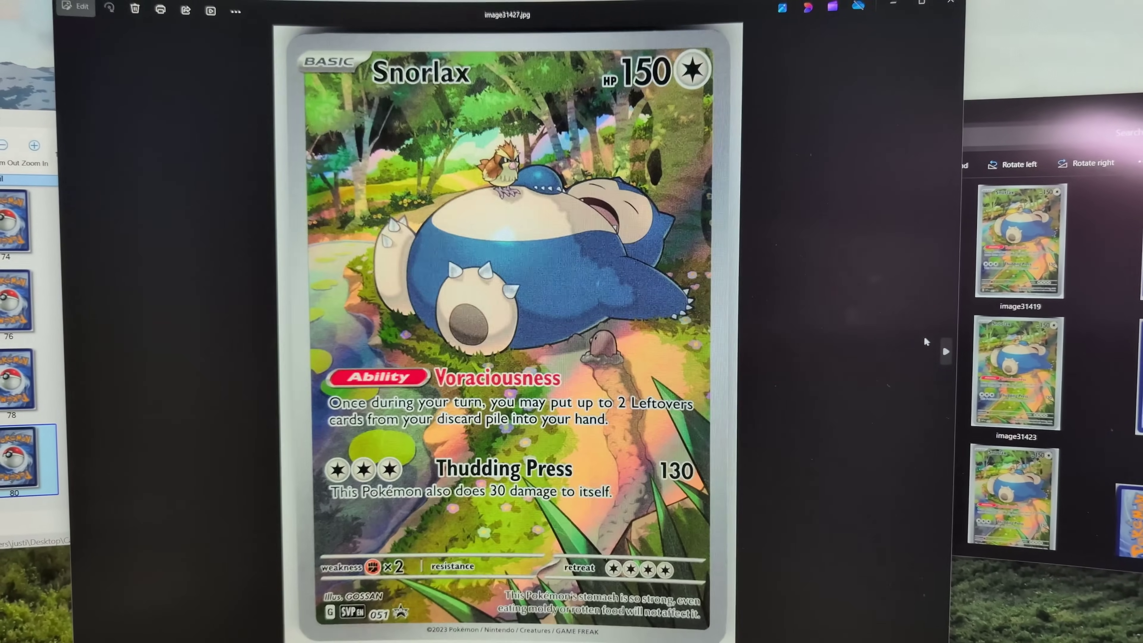
pyautogui.click(929, 337)
pyautogui.click(929, 338)
pyautogui.press('Right')
pyautogui.press('Right')
pyautogui.press('Right')
pyautogui.press('Right')
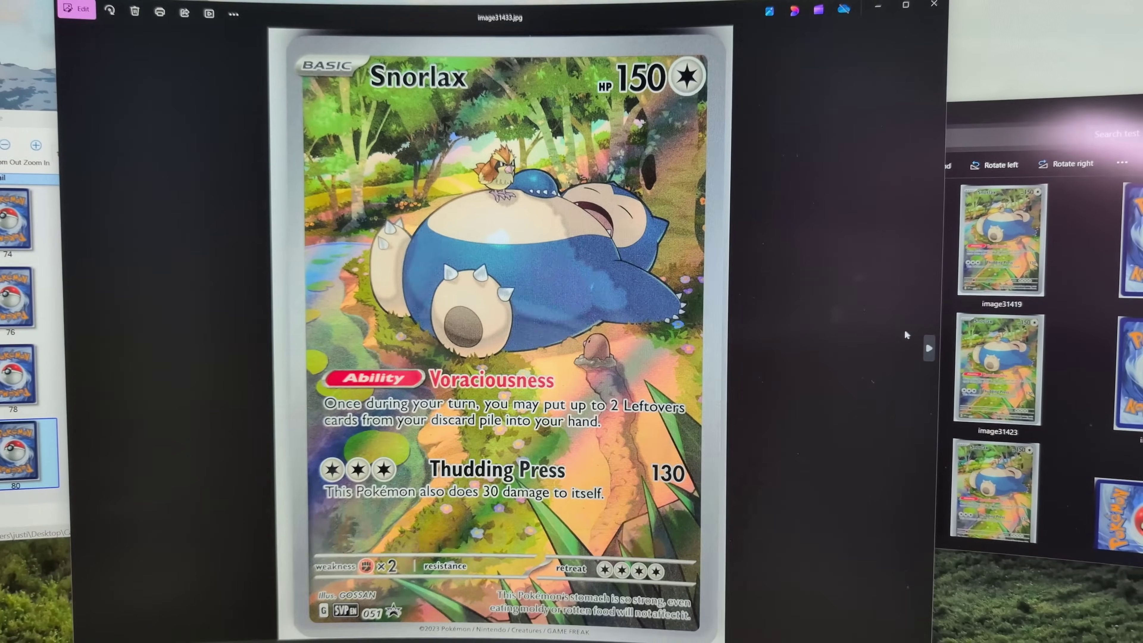
pyautogui.press('Right')
pyautogui.press('Right')
pyautogui.press('Right')
pyautogui.press('Right')
pyautogui.press('Right')
pyautogui.press('Right')
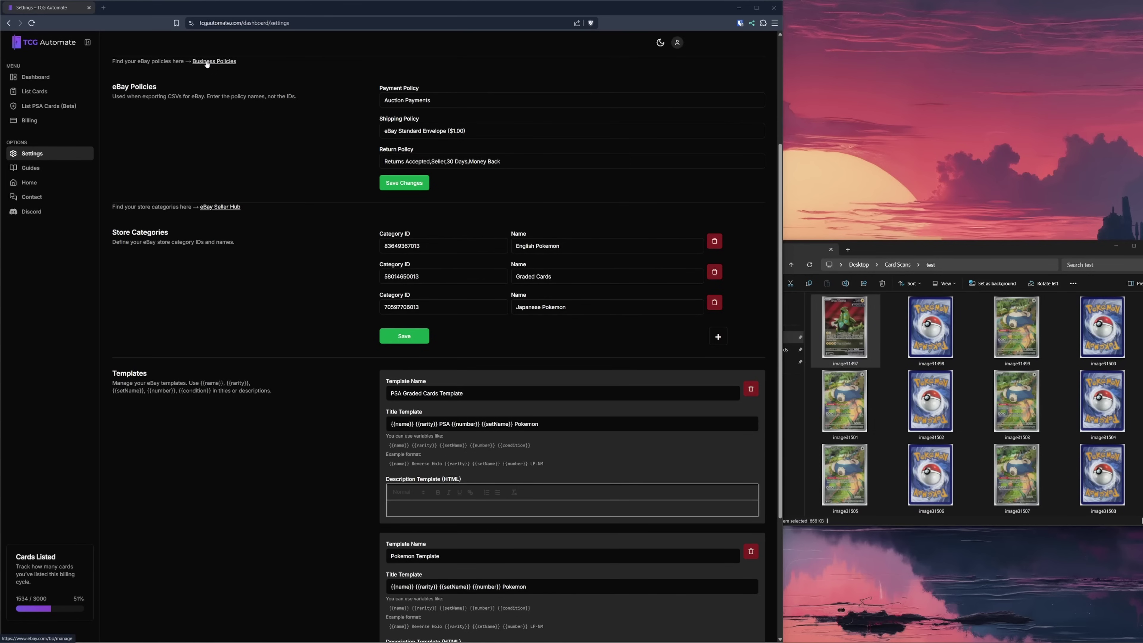
# Step: Review the payment, shipping and return policy names entered in the eBay Policies settings
pyautogui.moveTo(432, 100); pyautogui.dragTo(339, 104)
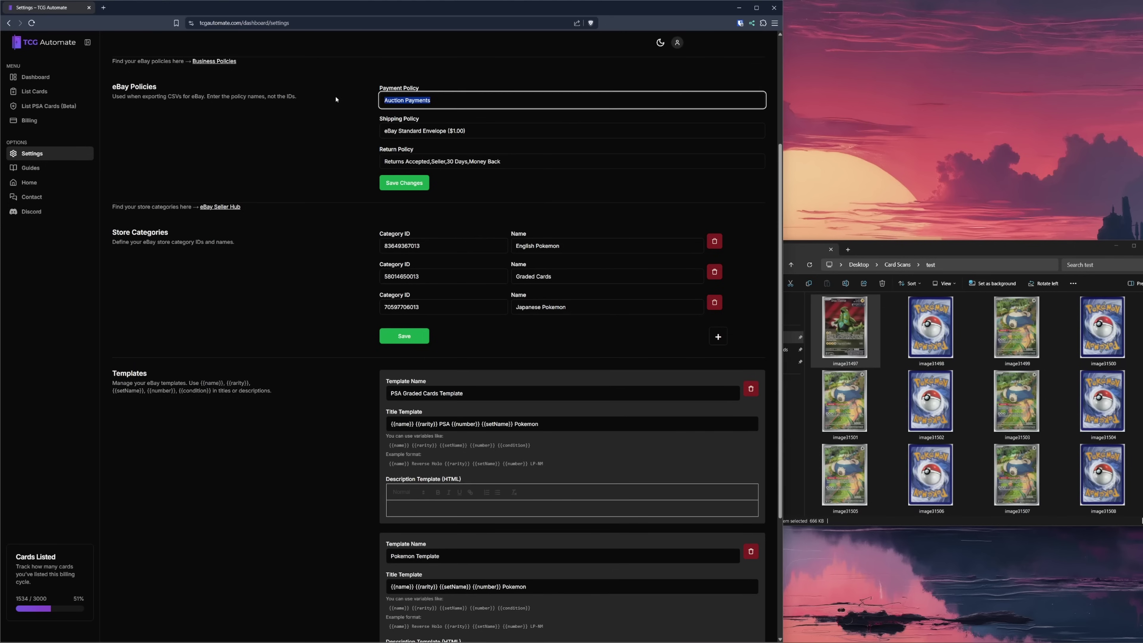
pyautogui.click(309, 140)
pyautogui.click(489, 131)
pyautogui.click(311, 141)
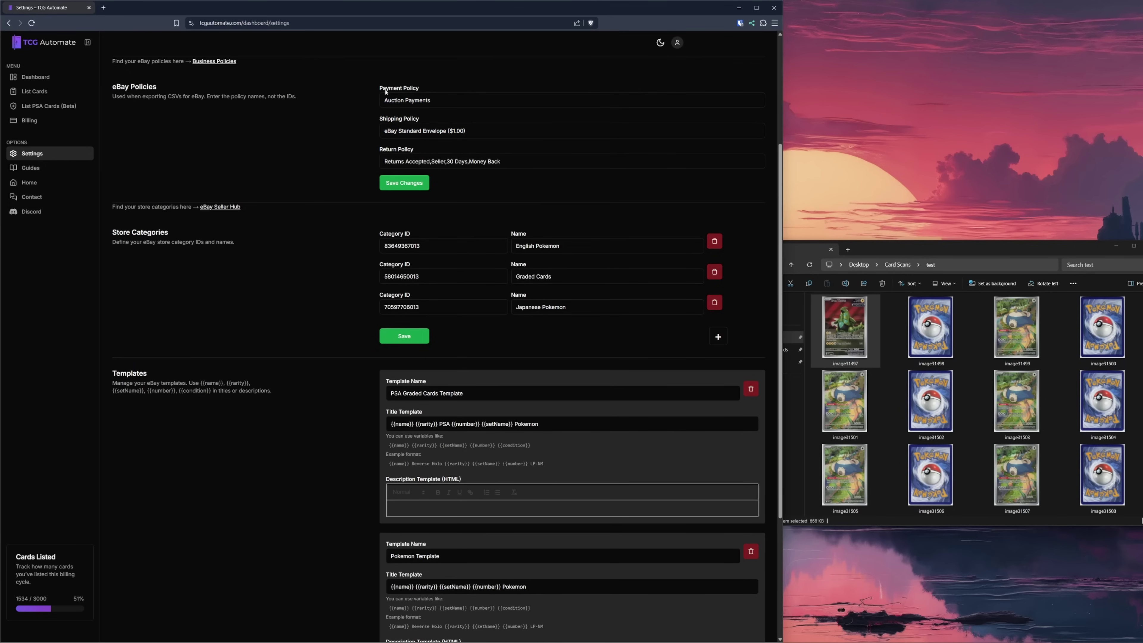
pyautogui.moveTo(468, 130); pyautogui.dragTo(342, 136)
pyautogui.click(310, 144)
pyautogui.moveTo(503, 161); pyautogui.dragTo(253, 157)
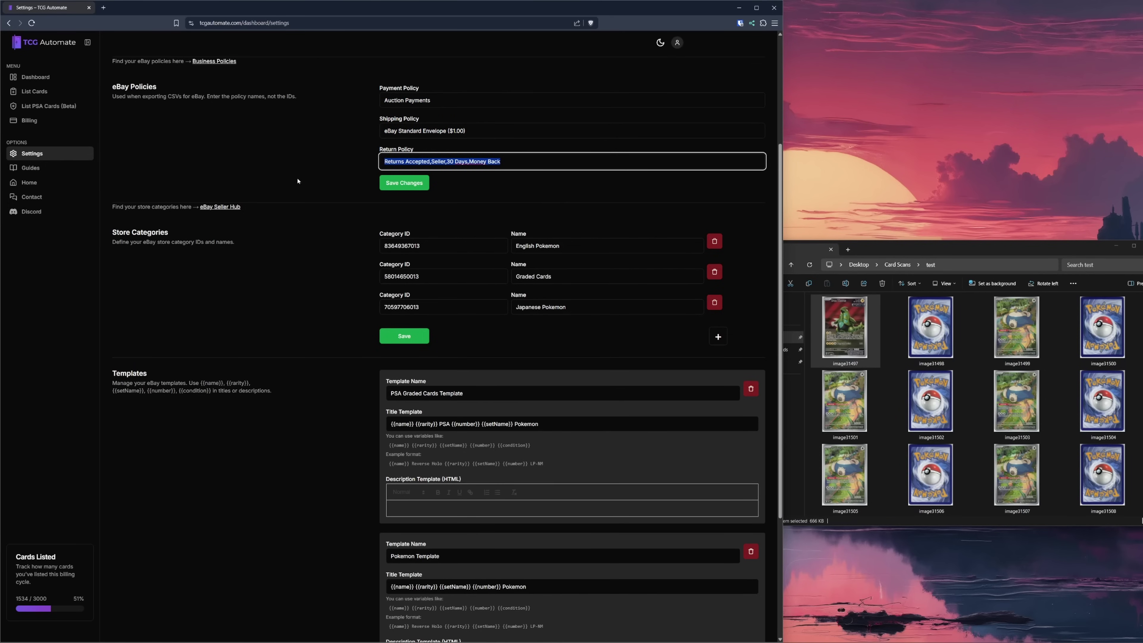
pyautogui.click(314, 176)
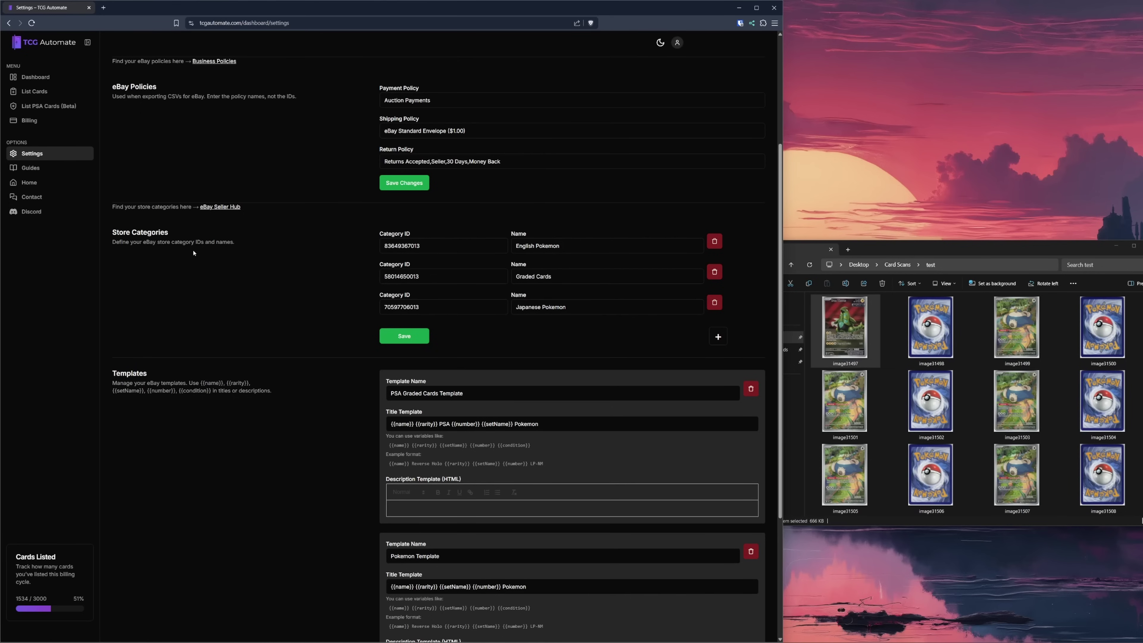
# Step: Review the category IDs and names of the eBay store categories for English Pokemon, Graded Cards and Japanese Pokemon
pyautogui.doubleClick(458, 247)
pyautogui.click(530, 251)
pyautogui.doubleClick(438, 252)
pyautogui.press('Tab')
pyautogui.press('Tab')
pyautogui.press('Tab')
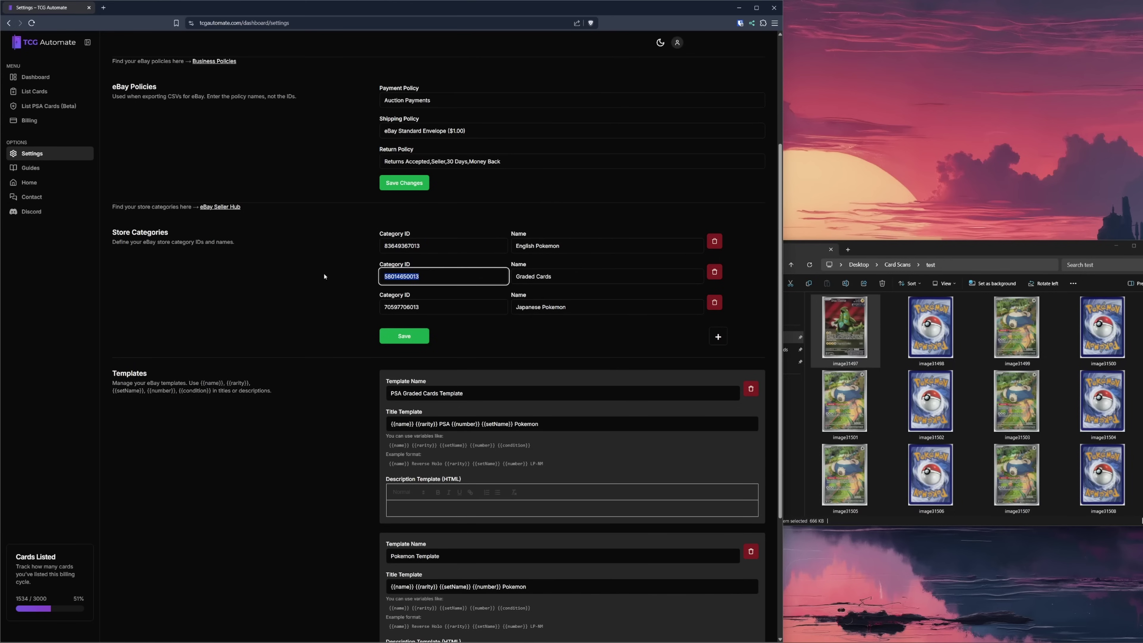
pyautogui.press('Tab')
pyautogui.press('Tab')
pyautogui.press('Tab')
pyautogui.click(310, 288)
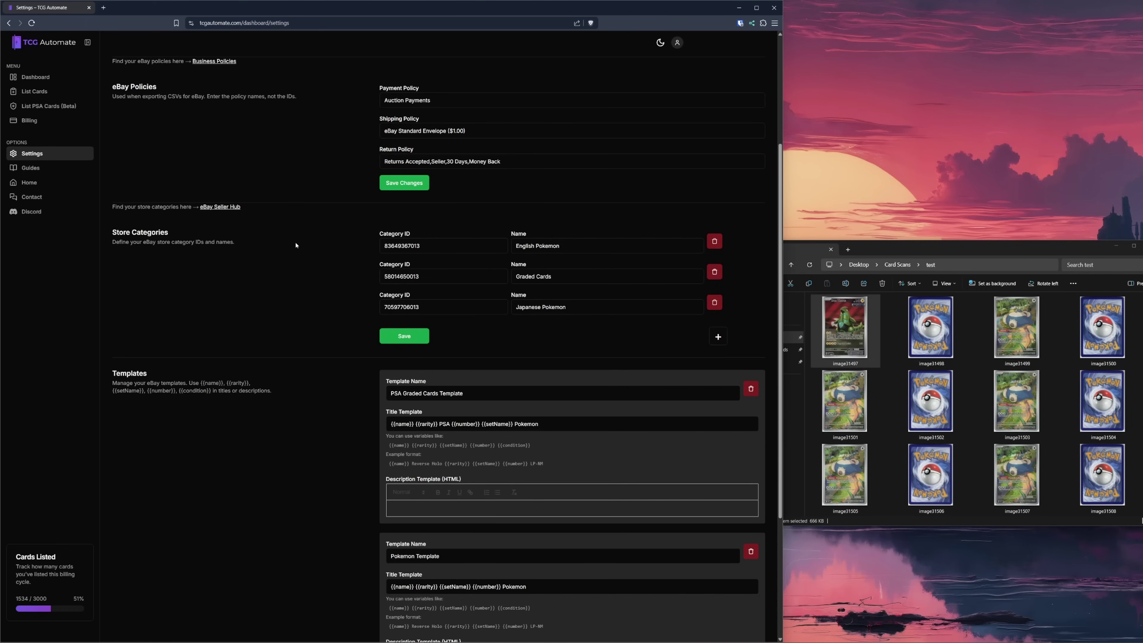
# Step: Review the names and title formats of the PSA Graded Cards Template and the Pokemon Template
pyautogui.scroll(-2, 290, 261)
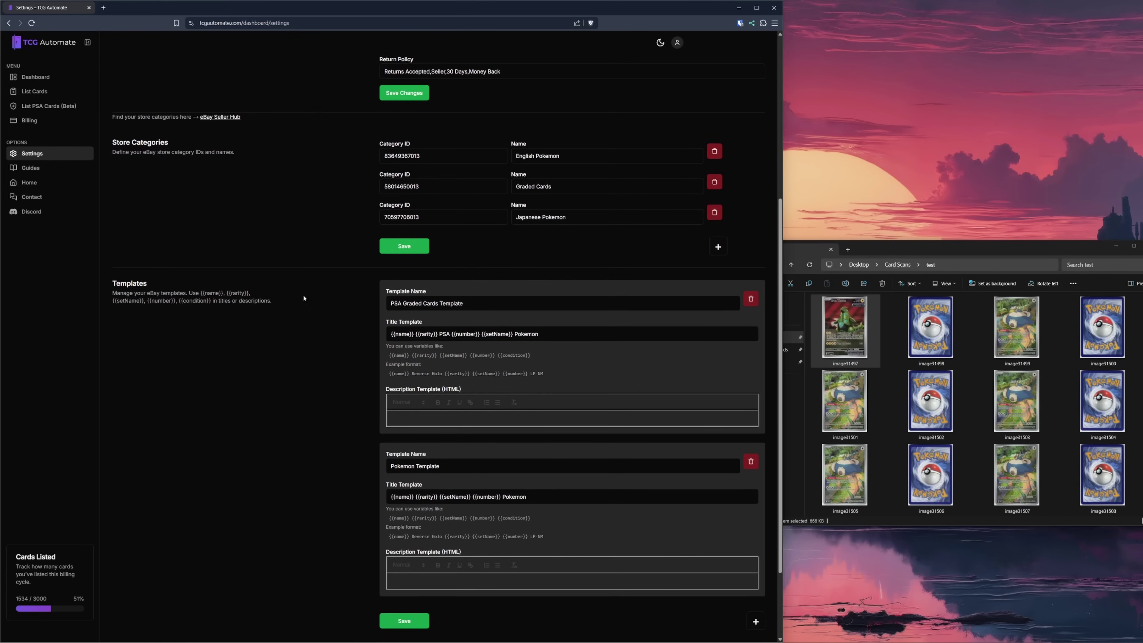
pyautogui.tripleClick(475, 306)
pyautogui.click(341, 329)
pyautogui.tripleClick(543, 496)
pyautogui.click(463, 466)
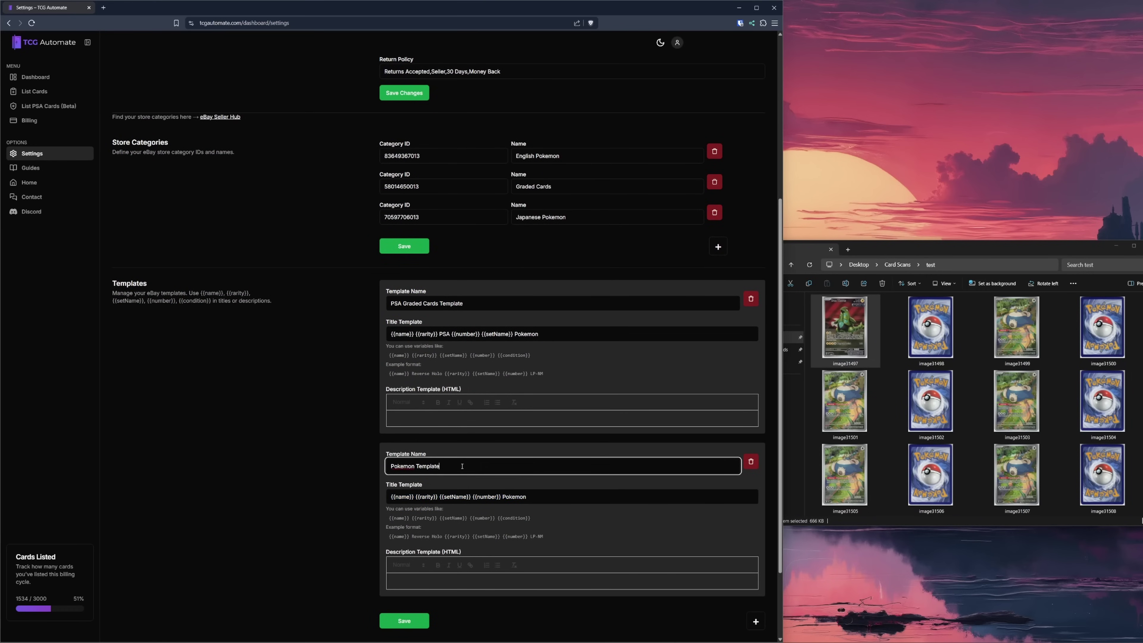
# Step: Insert "Japanese" before "Pokemon" in the Pokemon Template's title template and select the word there
pyautogui.click(506, 492)
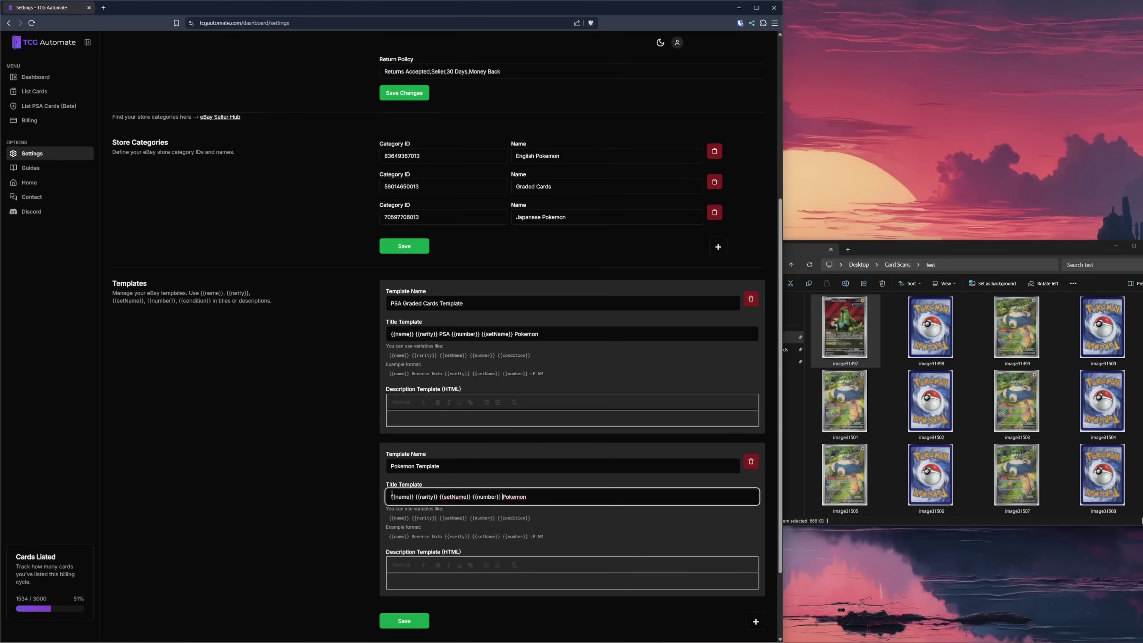
pyautogui.write('Japanese')
pyautogui.doubleClick(513, 497)
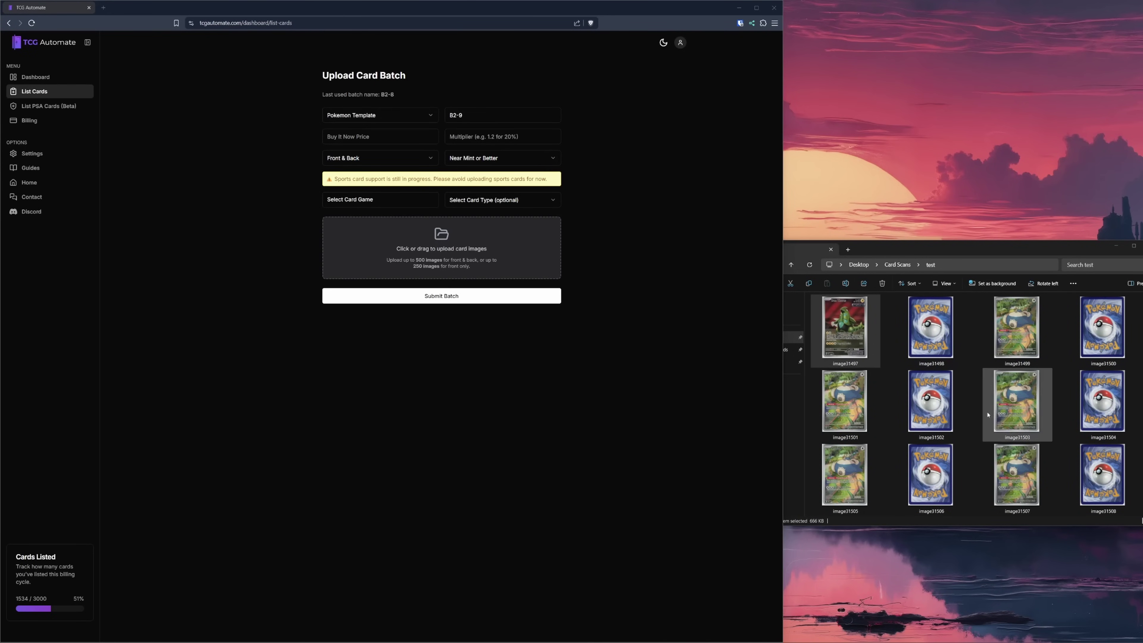
# Step: Use the Pokemon Template for the card batch, with a Buy It Now price of 1.49 and a multiplier of 1.3
pyautogui.click(338, 121)
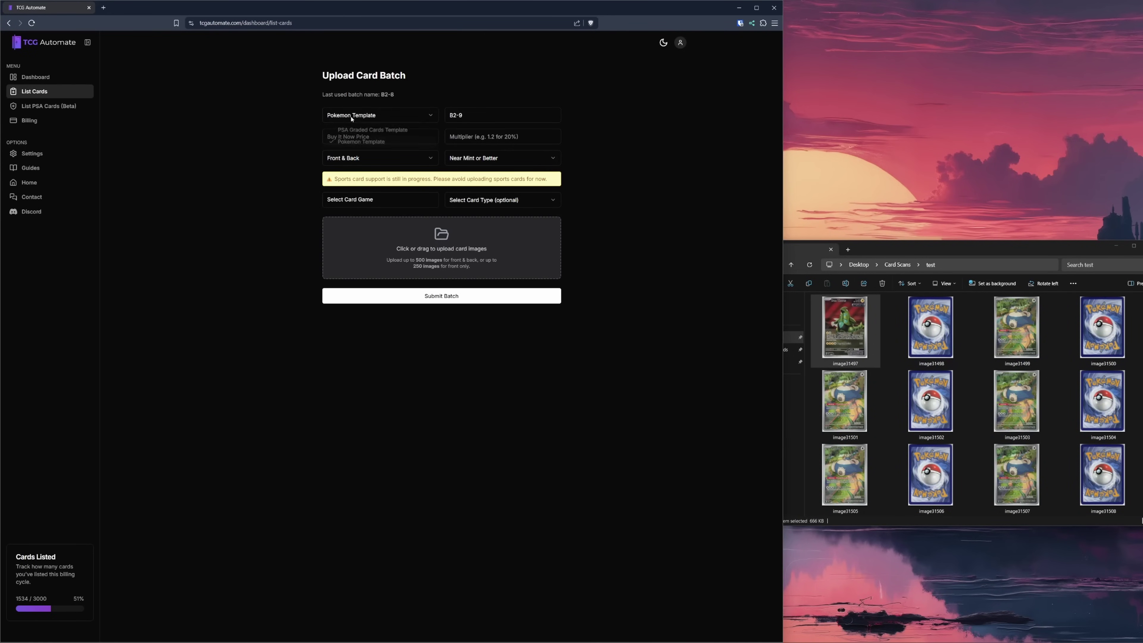
pyautogui.click(350, 145)
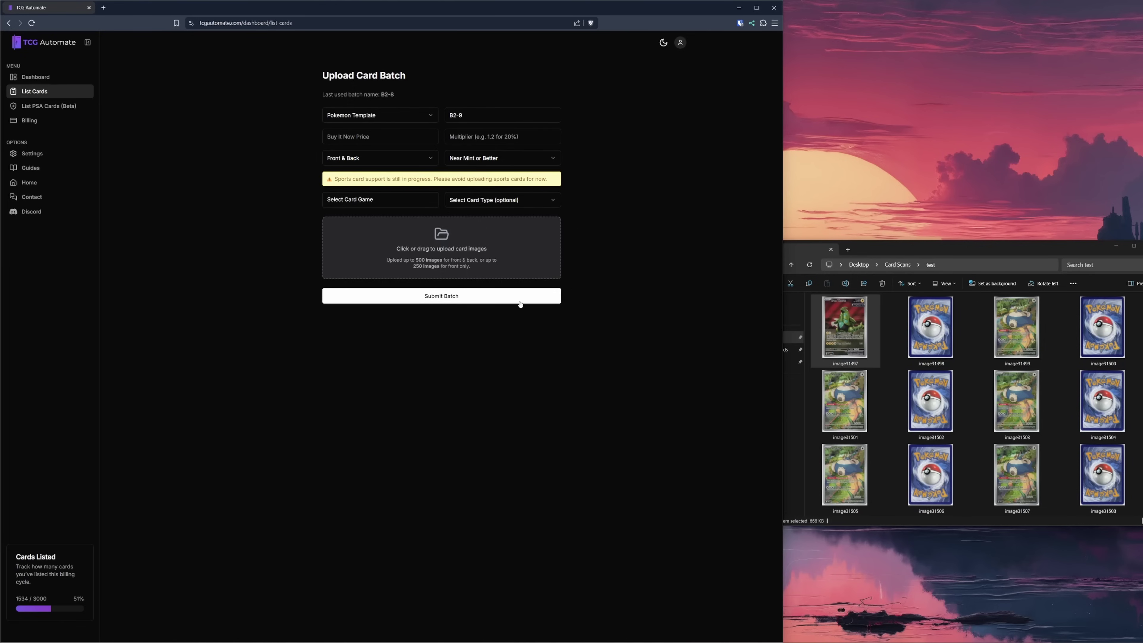
pyautogui.click(340, 137)
pyautogui.write('1.49')
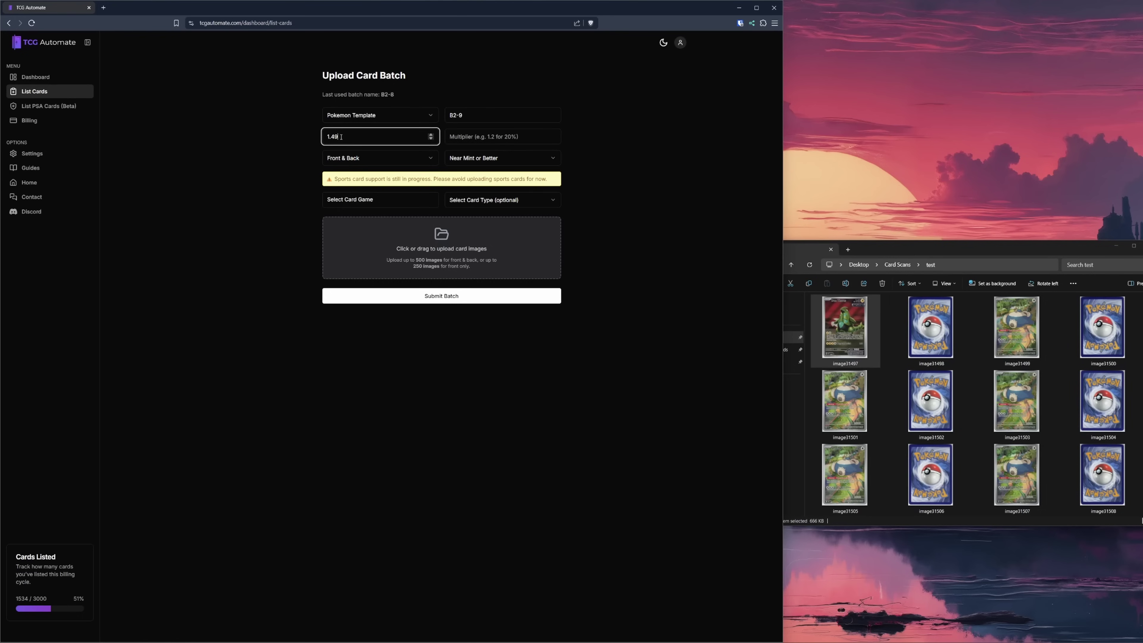
pyautogui.press('Tab')
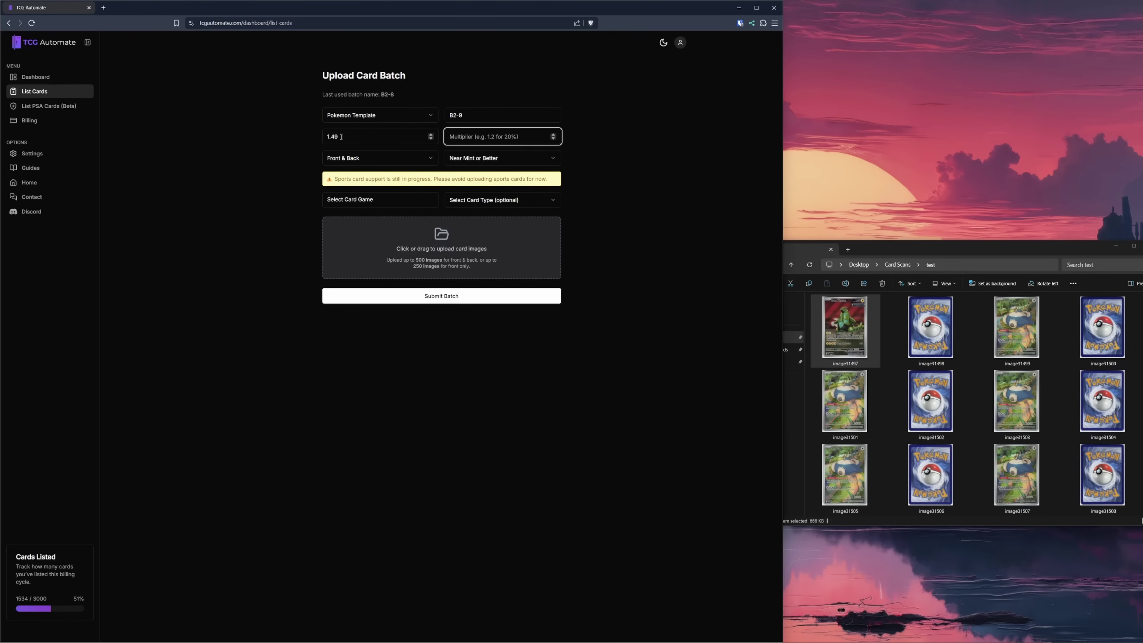
pyautogui.write('1.3')
pyautogui.click(306, 146)
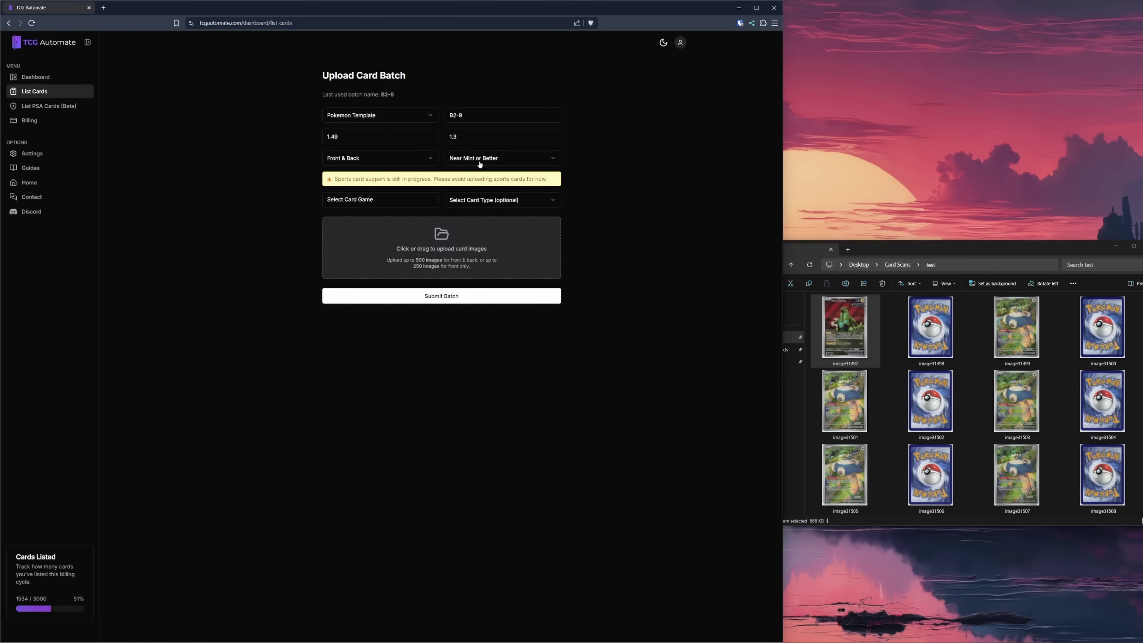
# Step: Set the batch's card game to Pokémon - English and its card type to Pokémon
pyautogui.click(377, 200)
pyautogui.moveTo(380, 217)
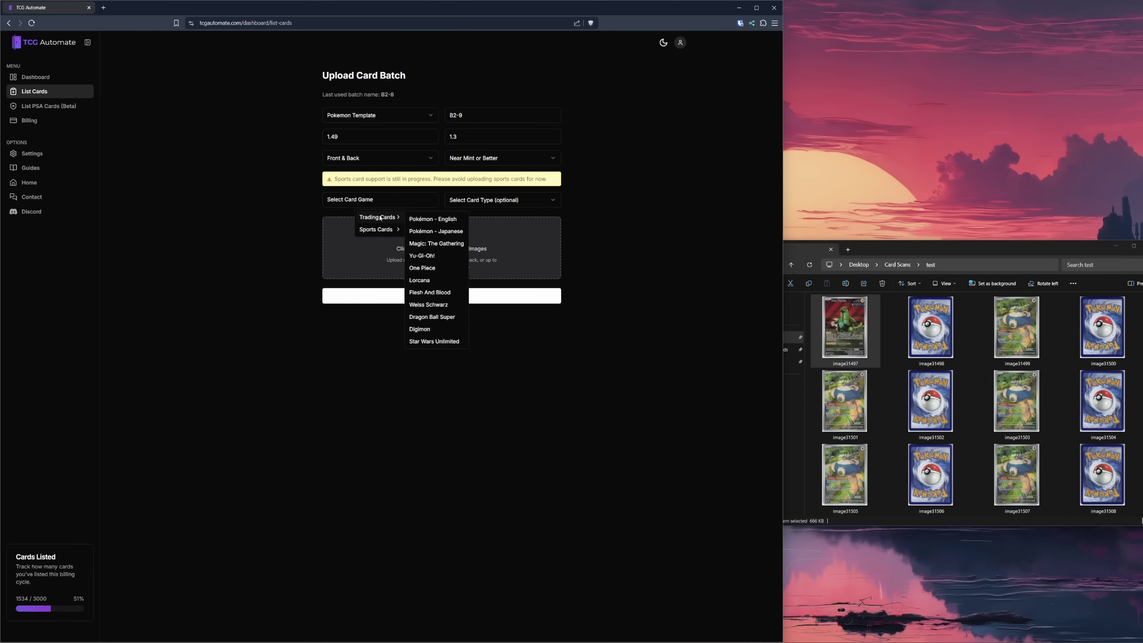
pyautogui.click(430, 220)
pyautogui.click(489, 203)
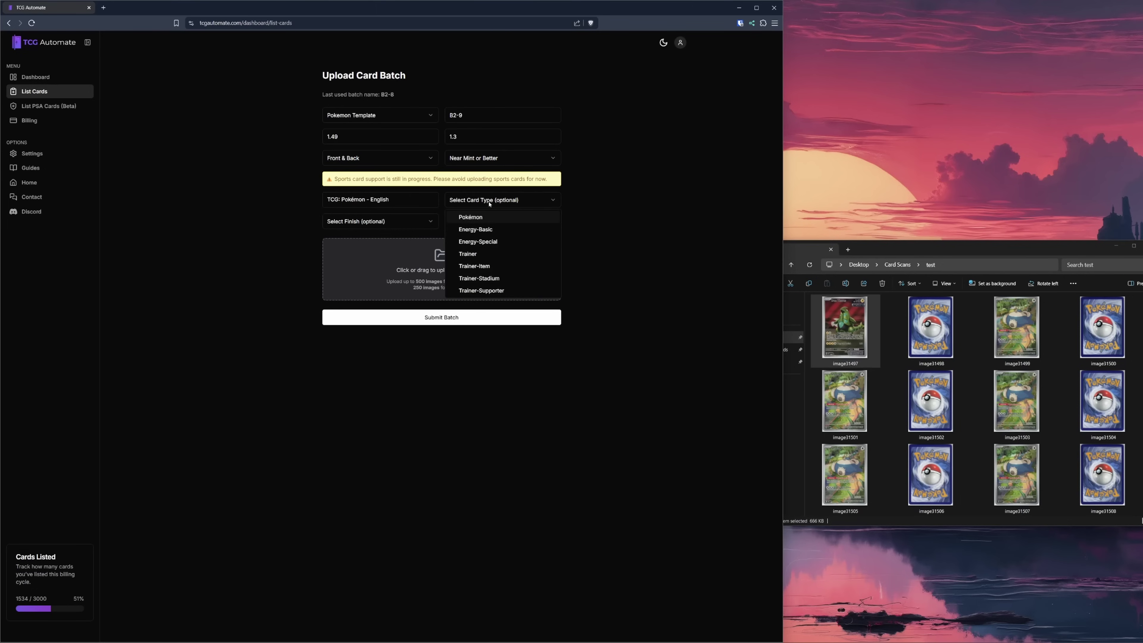
pyautogui.click(475, 218)
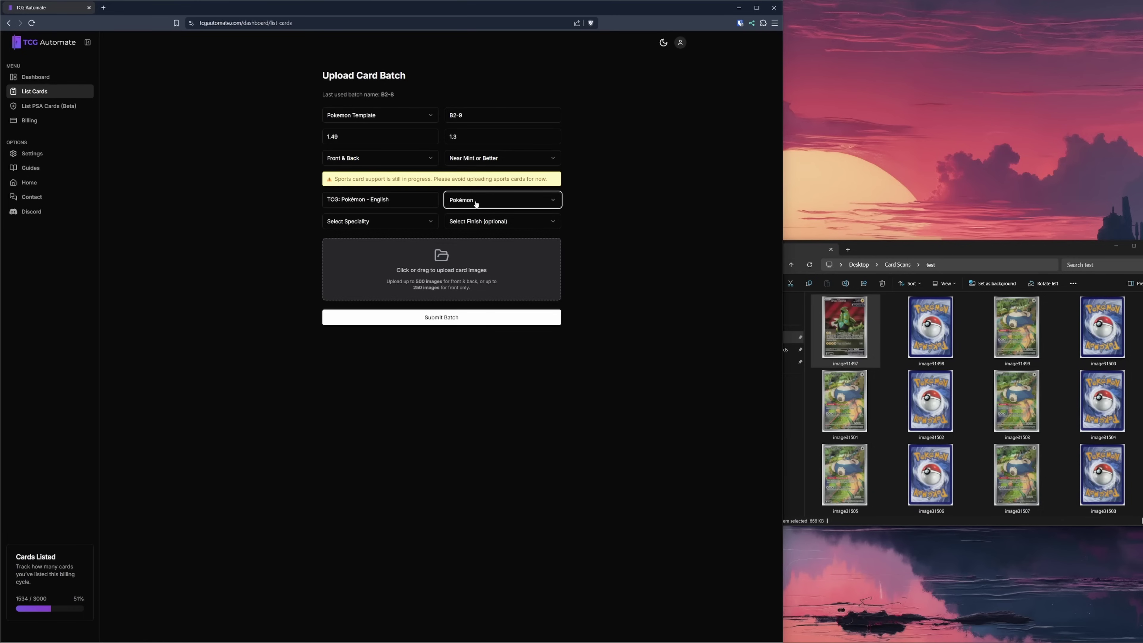
# Step: Set the batch's finish to Holo, leaving the speciality unselected
pyautogui.click(397, 225)
pyautogui.click(424, 225)
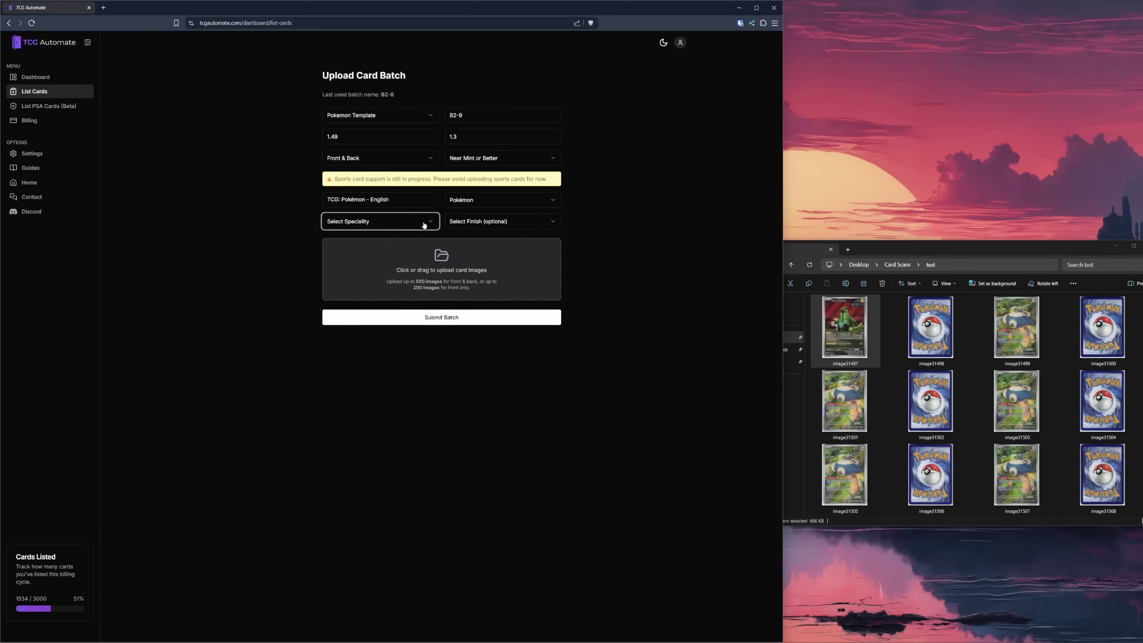
pyautogui.click(484, 222)
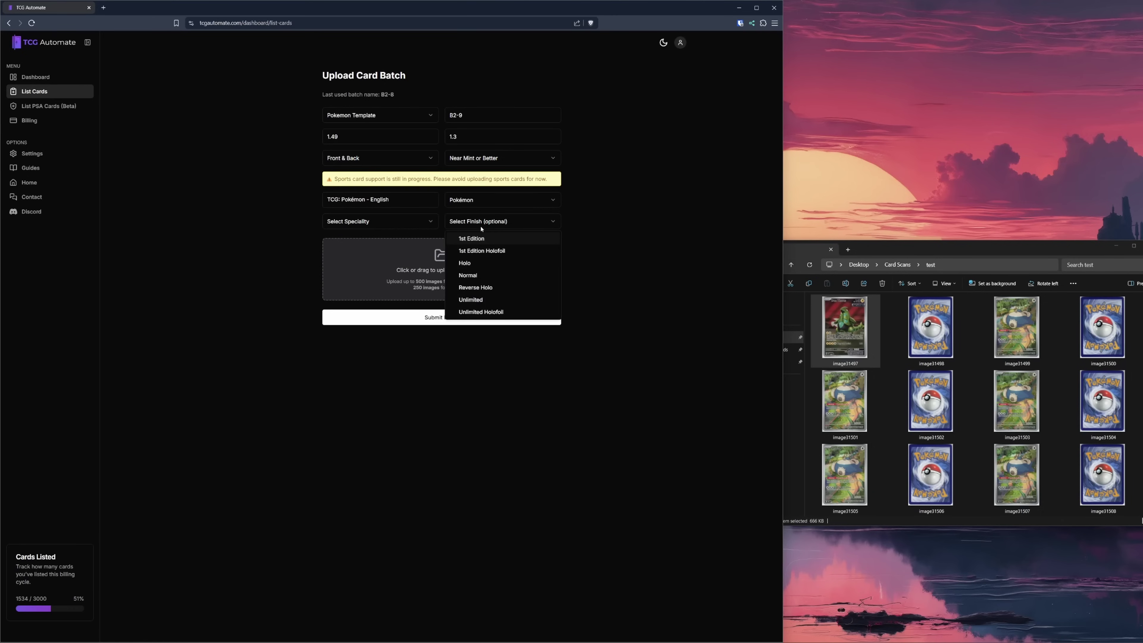
pyautogui.click(470, 263)
pyautogui.click(354, 223)
pyautogui.click(267, 256)
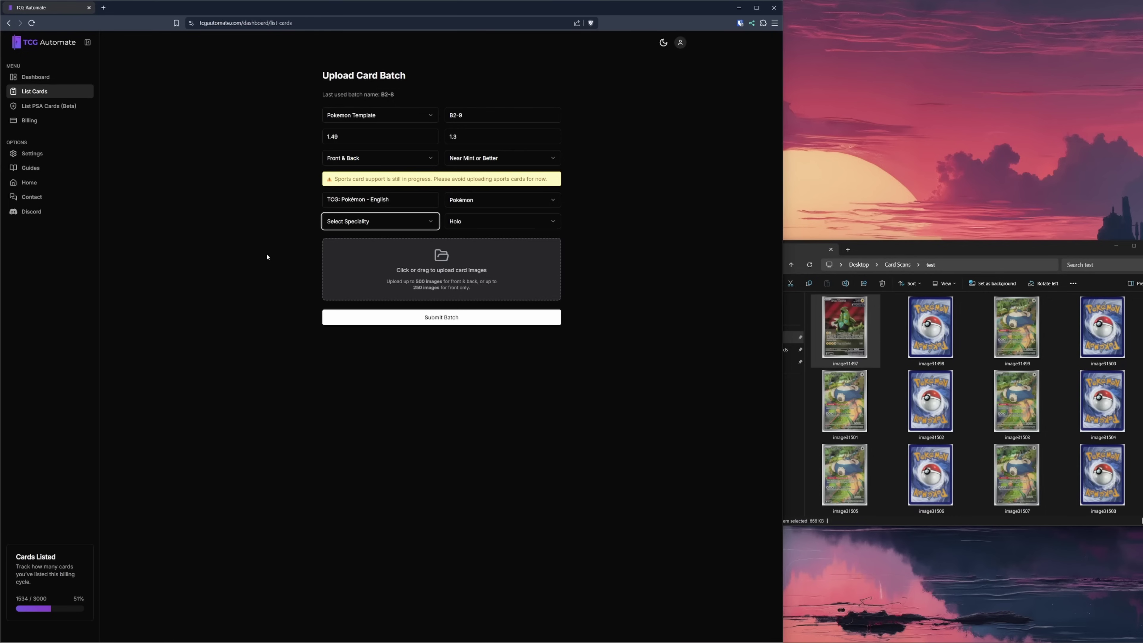
# Step: Look through the test folder and select all its card scans, from image31497 to image31696
pyautogui.click(906, 253)
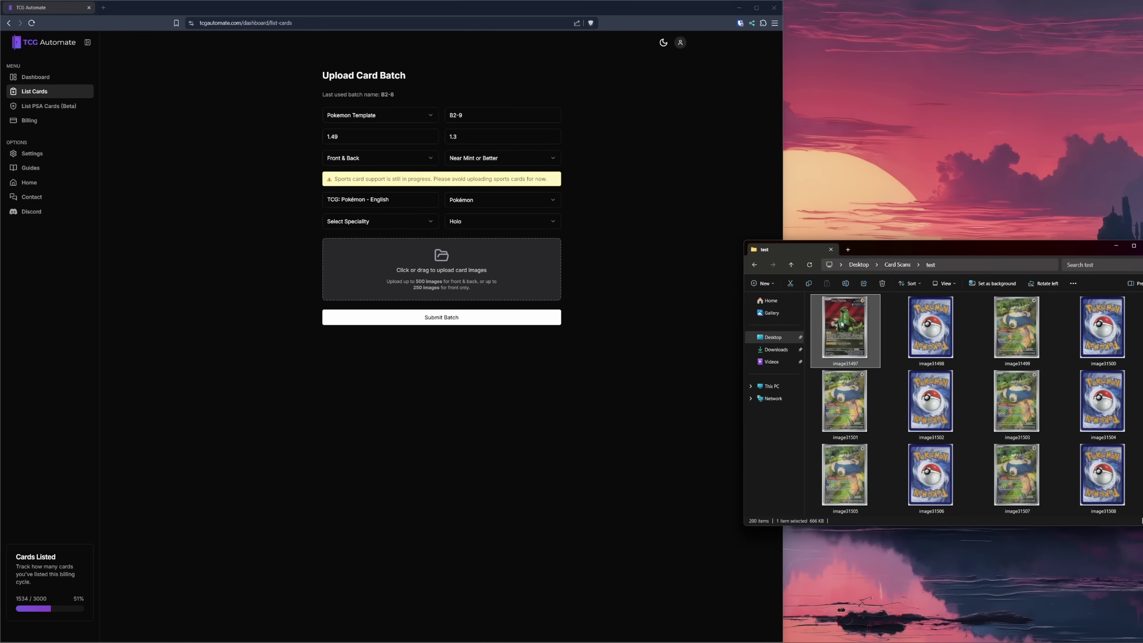
pyautogui.scroll(-10, 842, 324)
pyautogui.scroll(-20, 939, 402)
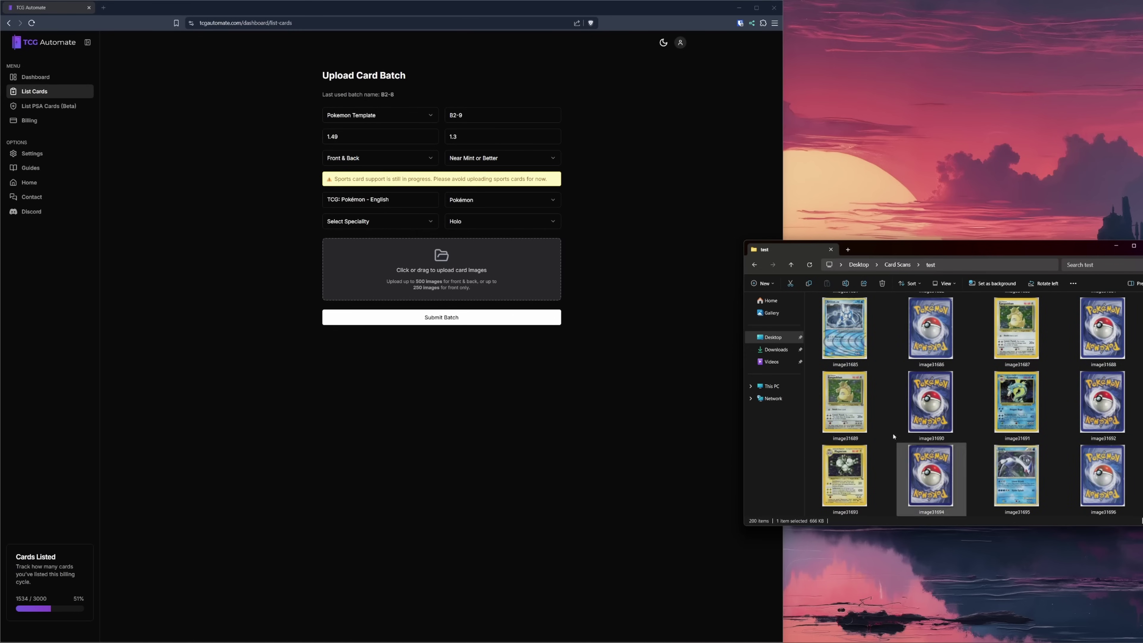
pyautogui.scroll(8, 965, 451)
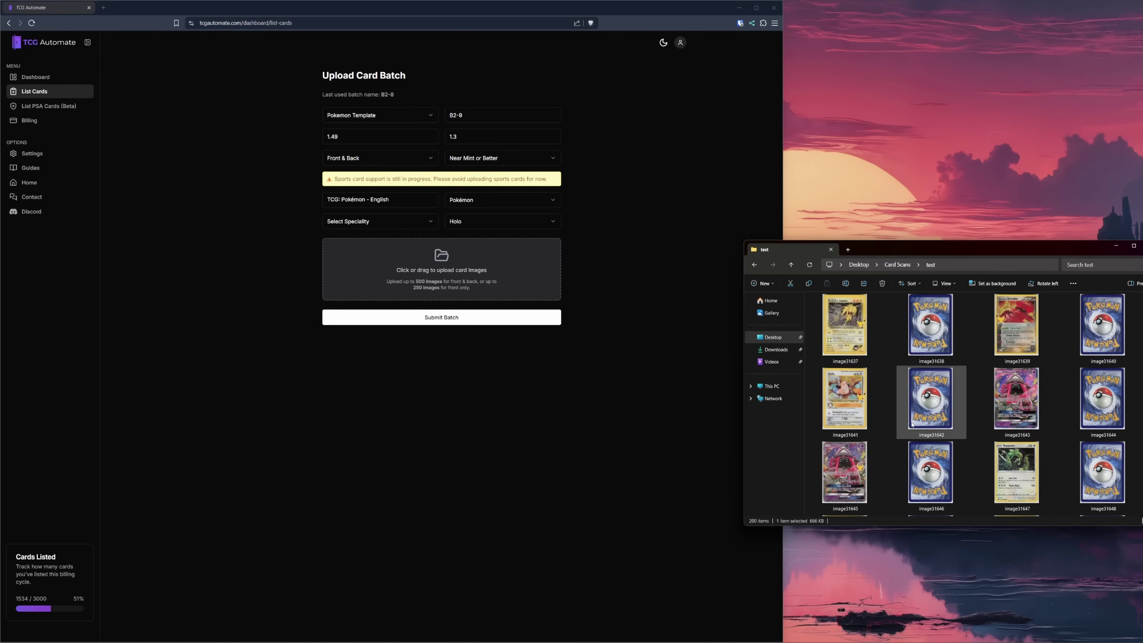
pyautogui.scroll(5, 949, 437)
pyautogui.scroll(11, 946, 419)
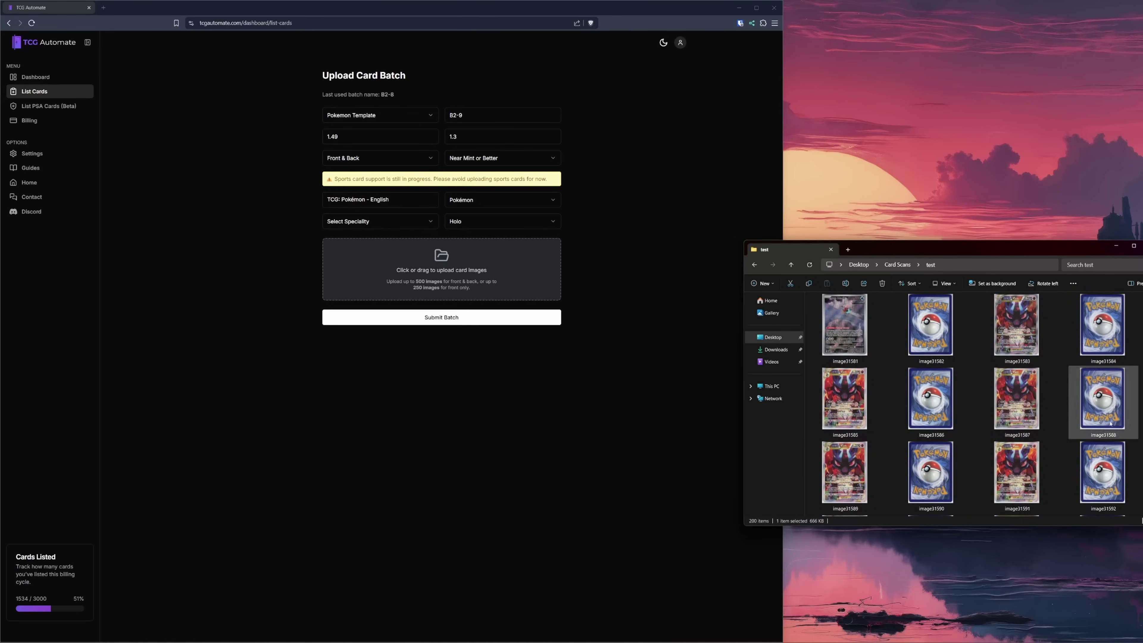
pyautogui.scroll(6, 959, 406)
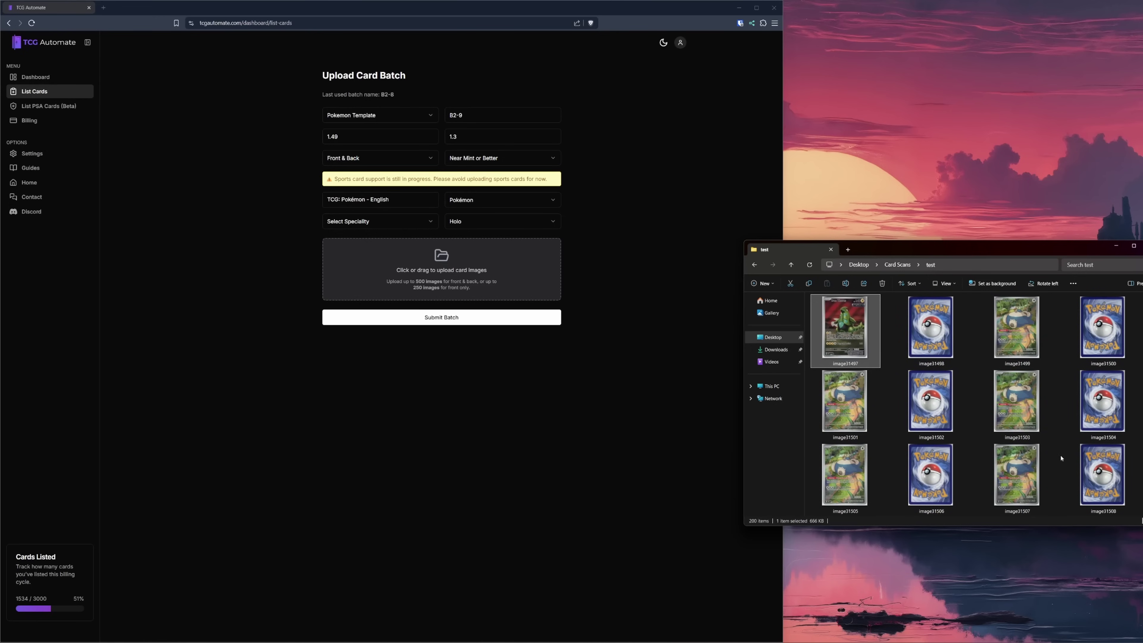
pyautogui.scroll(-20, 1061, 458)
pyautogui.keyDown('shift'); pyautogui.click(1094, 475); pyautogui.keyUp('shift')
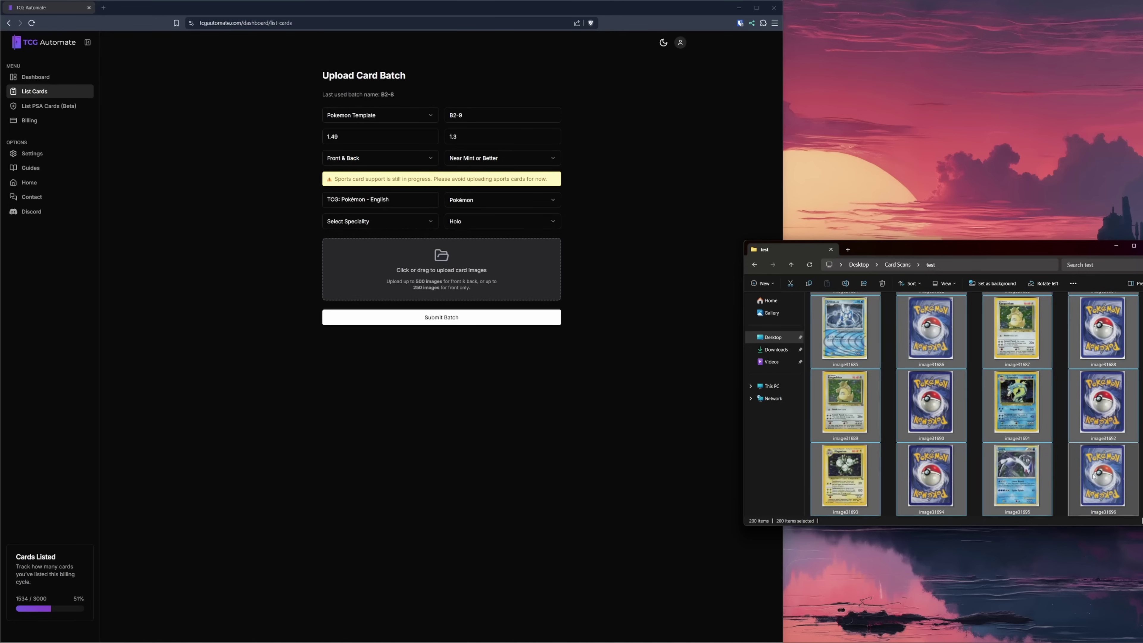
pyautogui.scroll(20, 945, 405)
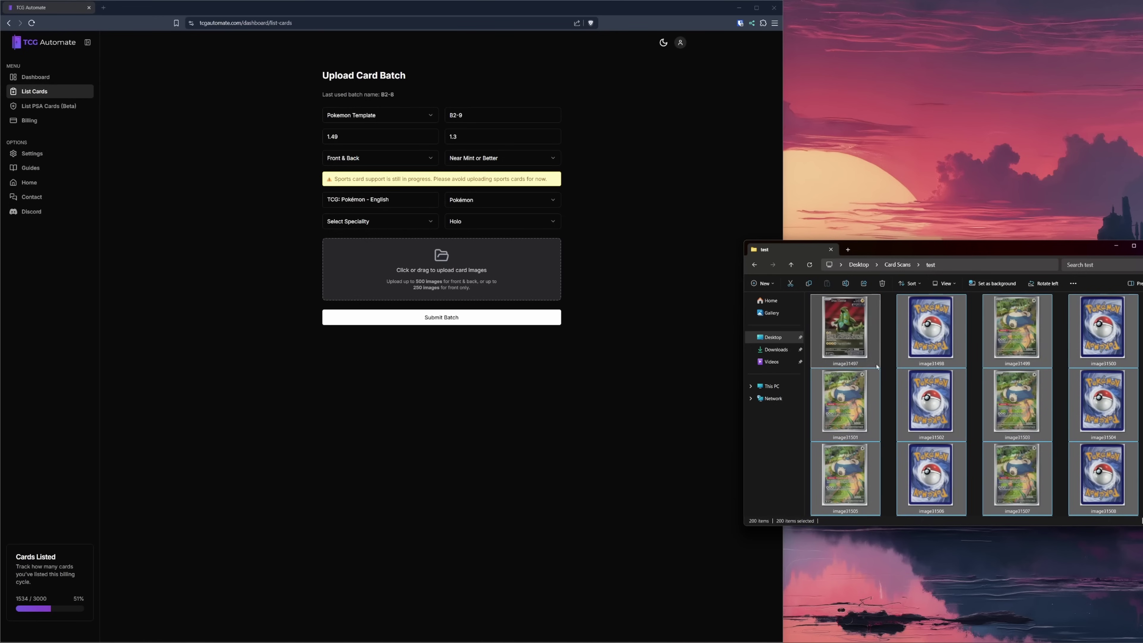
# Step: Add all the selected card scans from the test folder to the batch's image upload
pyautogui.press('Return')
pyautogui.moveTo(1022, 252); pyautogui.dragTo(1142, 237)
pyautogui.moveTo(976, 316); pyautogui.dragTo(528, 273)
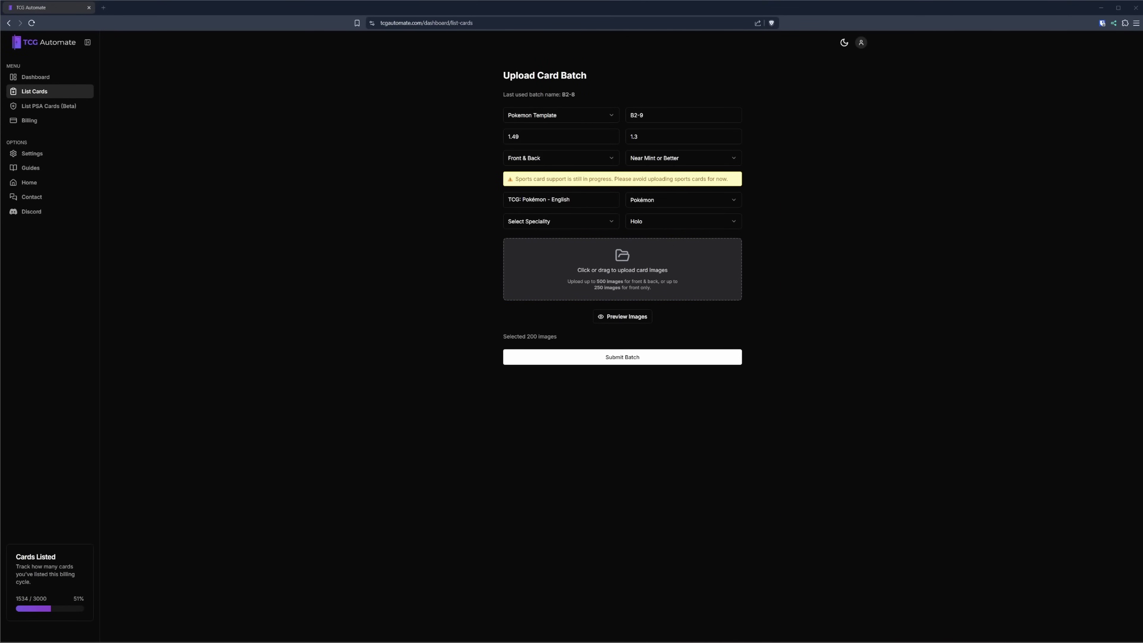
# Step: Preview the uploaded card images through to the last rows and submit the batch
pyautogui.click(603, 318)
pyautogui.scroll(-10, 516, 343)
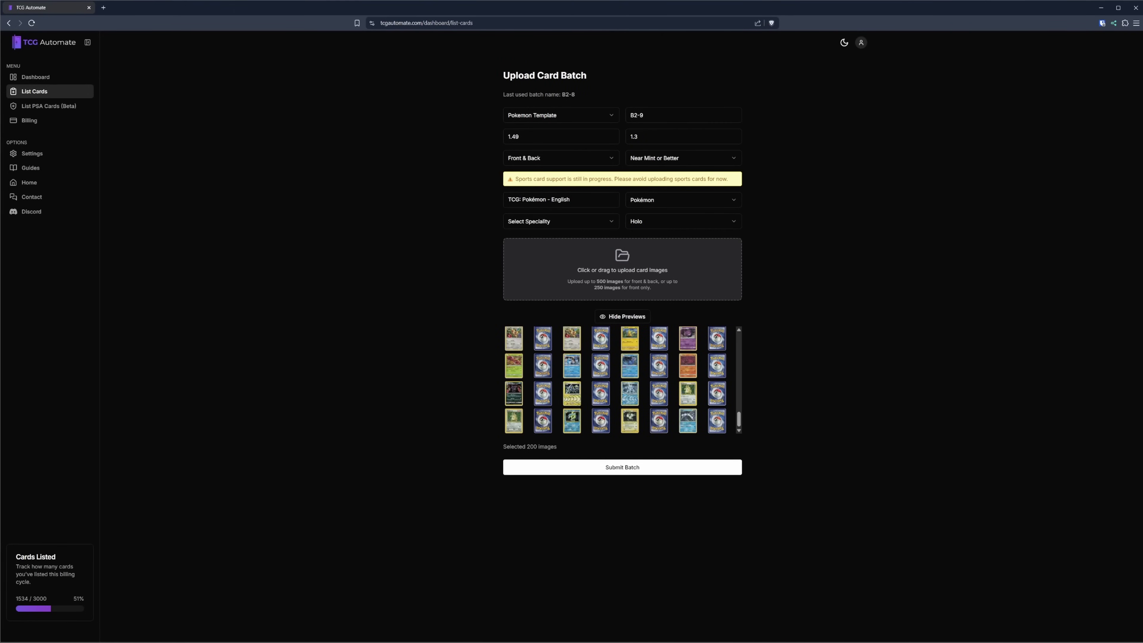
pyautogui.click(545, 468)
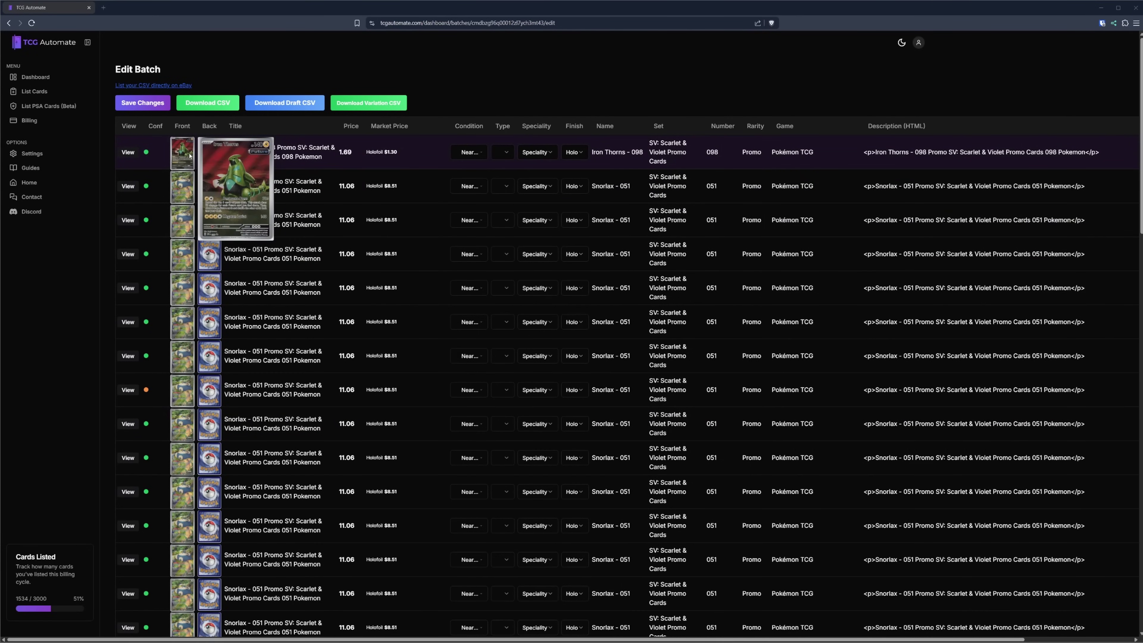
# Step: Compare the Iron Thorns - 098 scan with its matched card, and check its market price against its listing price
pyautogui.moveTo(219, 150)
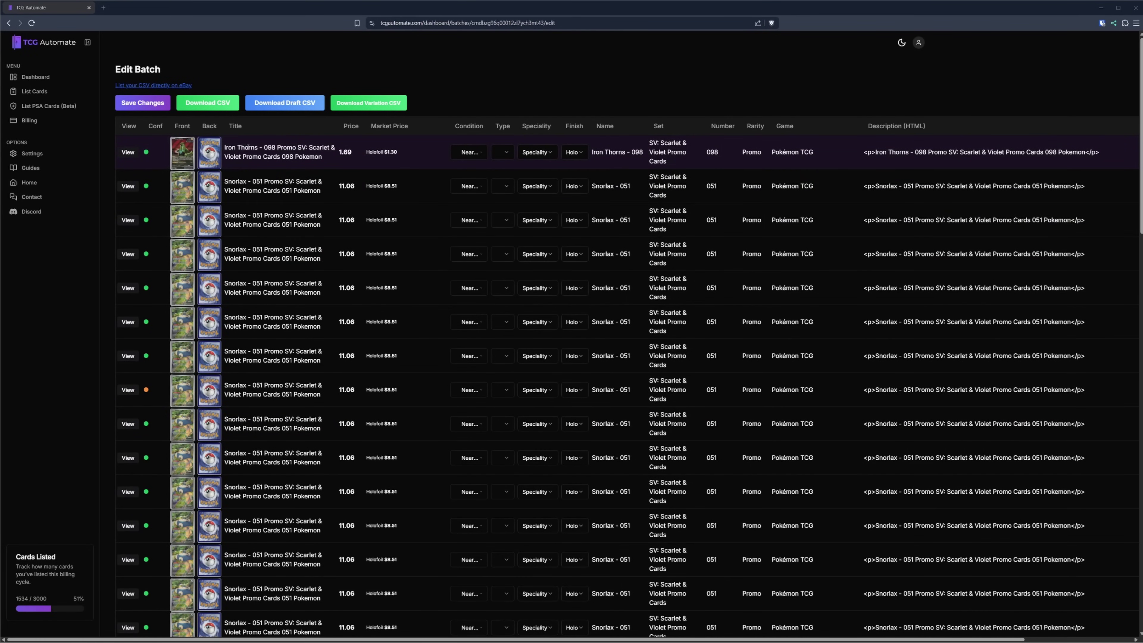
pyautogui.click(127, 153)
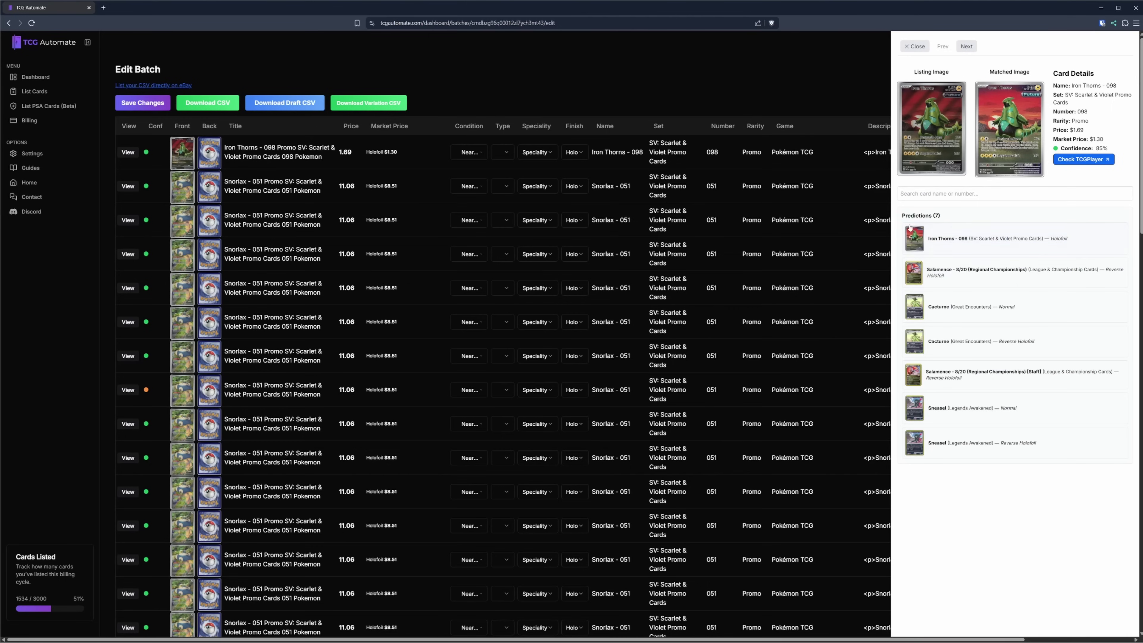
pyautogui.click(913, 46)
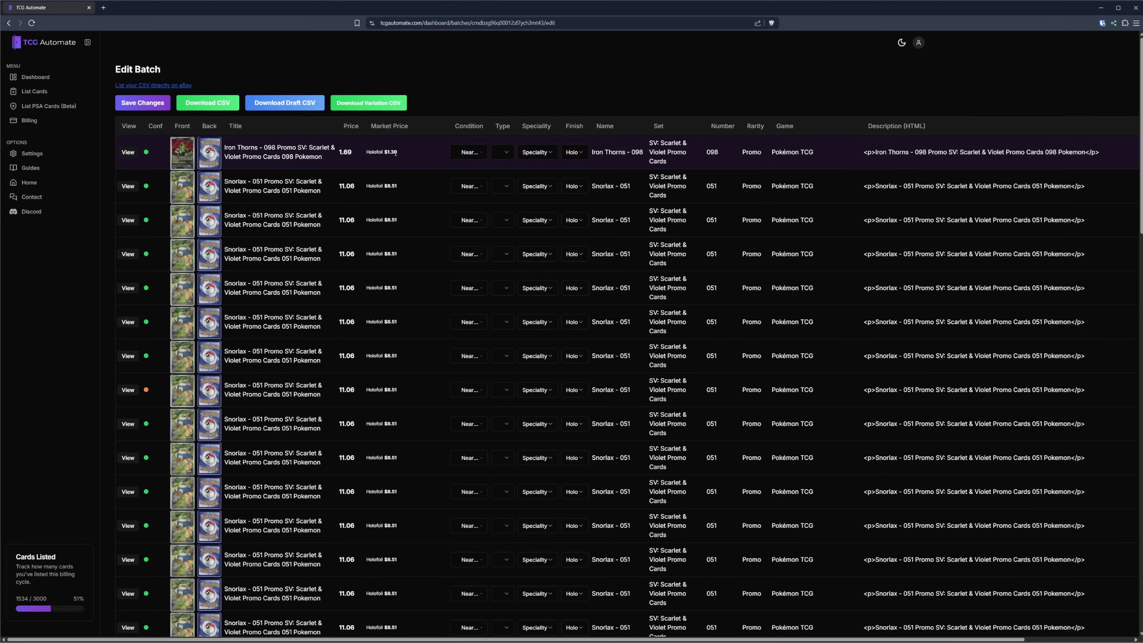
pyautogui.moveTo(398, 156); pyautogui.dragTo(365, 152)
pyautogui.moveTo(358, 152); pyautogui.dragTo(338, 150)
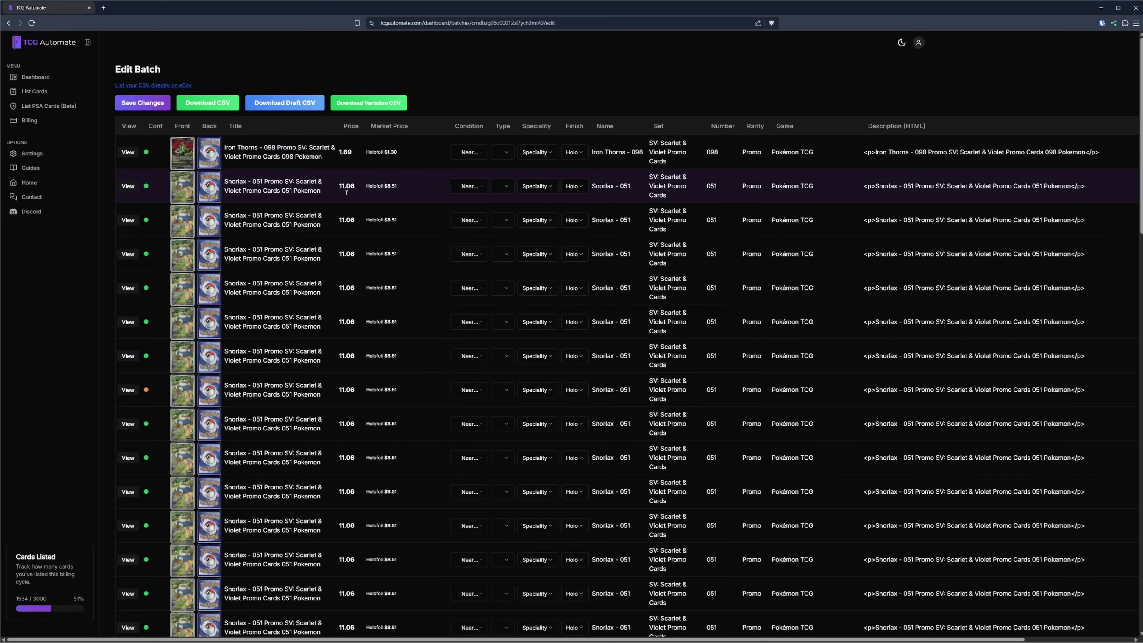
# Step: Check the listing price of the first Snorlax - 051 row and view the next Snorlax row's match details
pyautogui.click(349, 182)
pyautogui.click(338, 197)
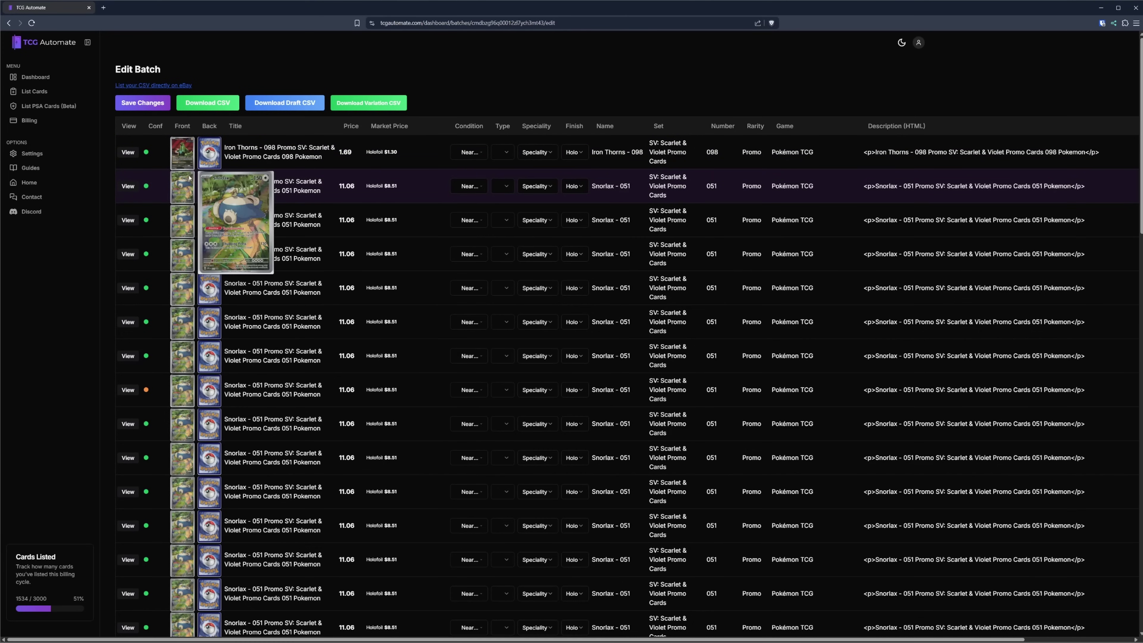
pyautogui.click(128, 221)
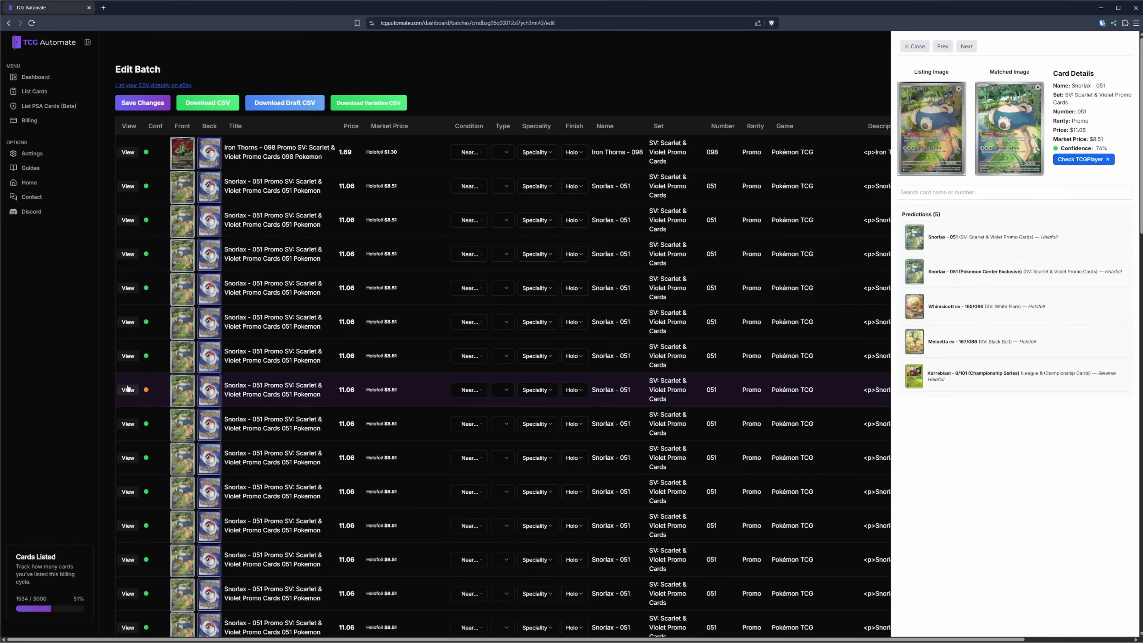
pyautogui.click(307, 378)
# Step: Rematch the misidentified Arven - 166/198 row to Kingambit - 130 (SV: Scarlet & Violet Promo Cards) by searching for "kingambit"
pyautogui.scroll(-2, 307, 366)
pyautogui.scroll(-10, 307, 366)
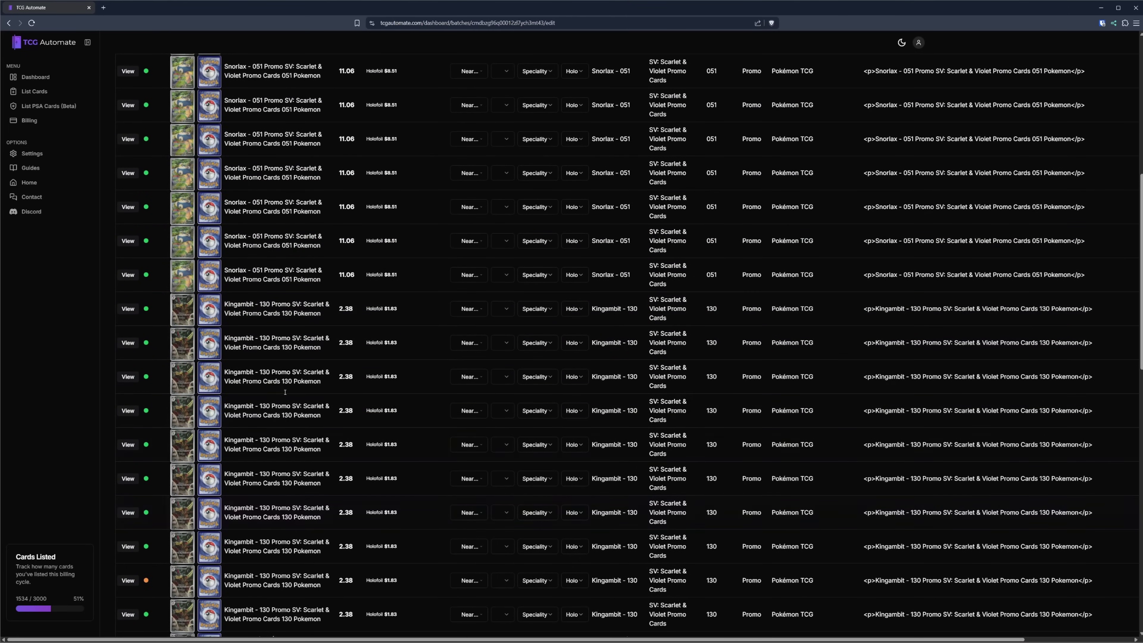
pyautogui.scroll(-4, 250, 247)
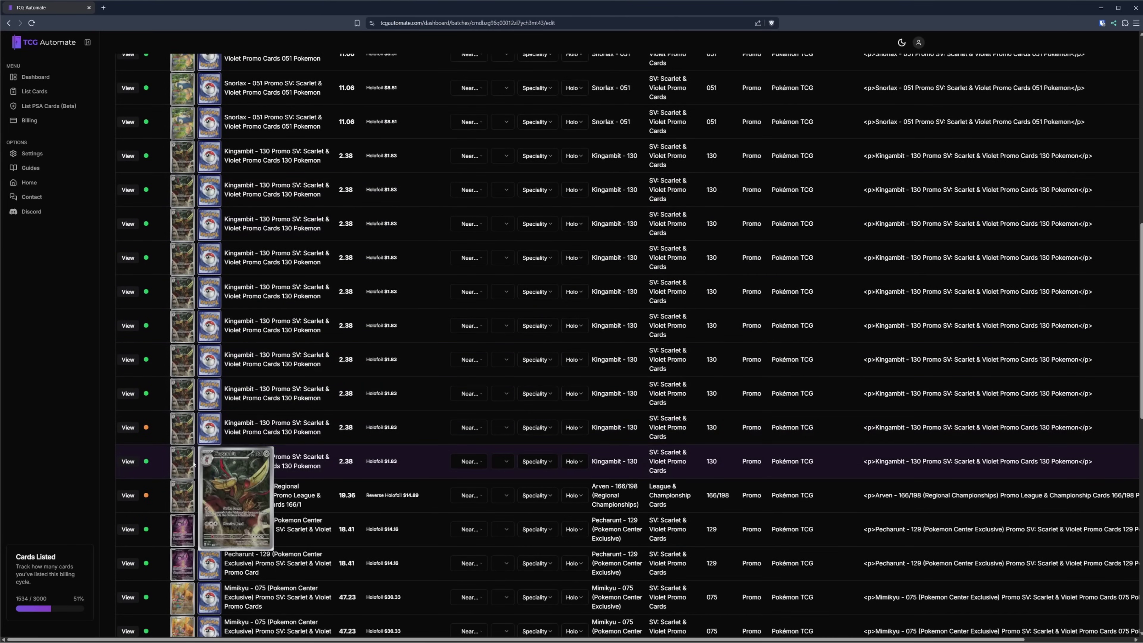
pyautogui.click(128, 496)
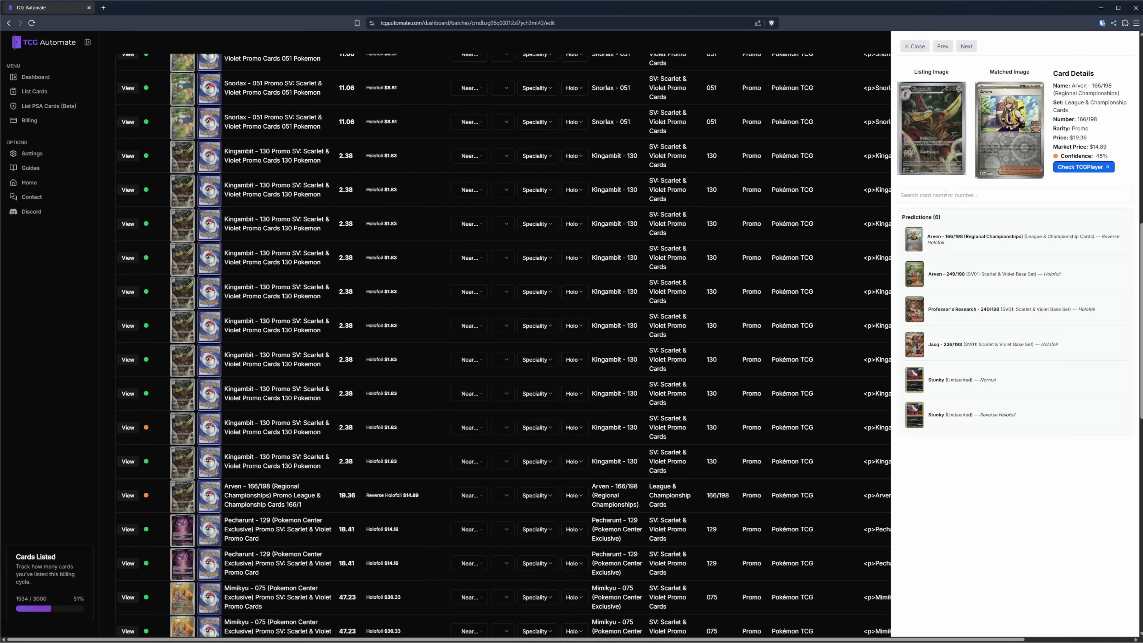
pyautogui.write('kingambit')
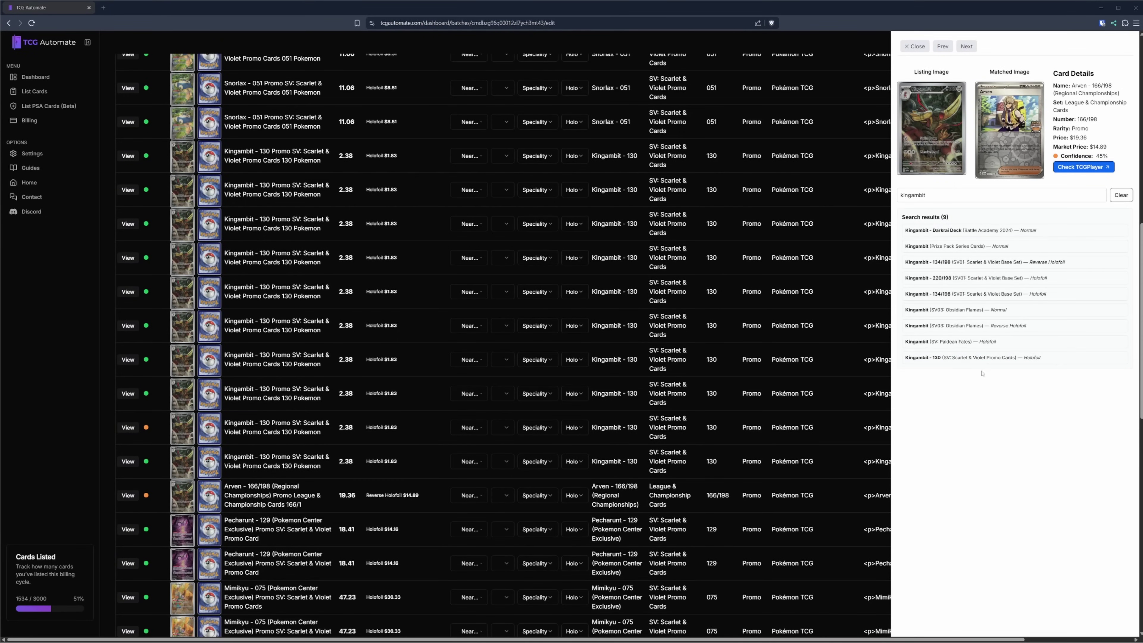
pyautogui.click(954, 358)
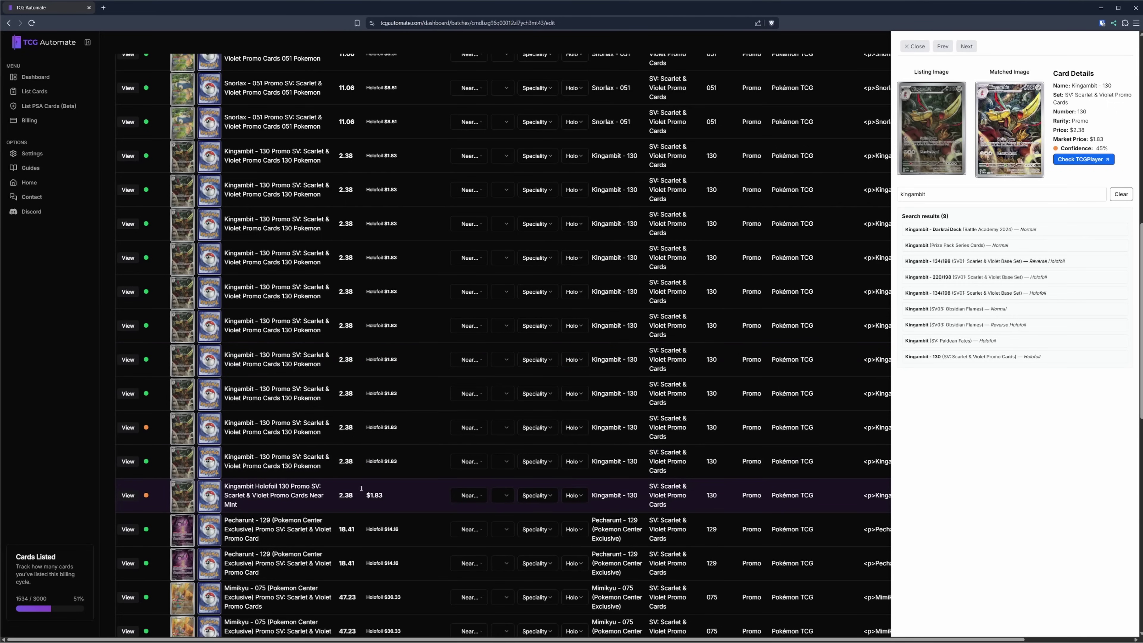
pyautogui.scroll(-1, 361, 488)
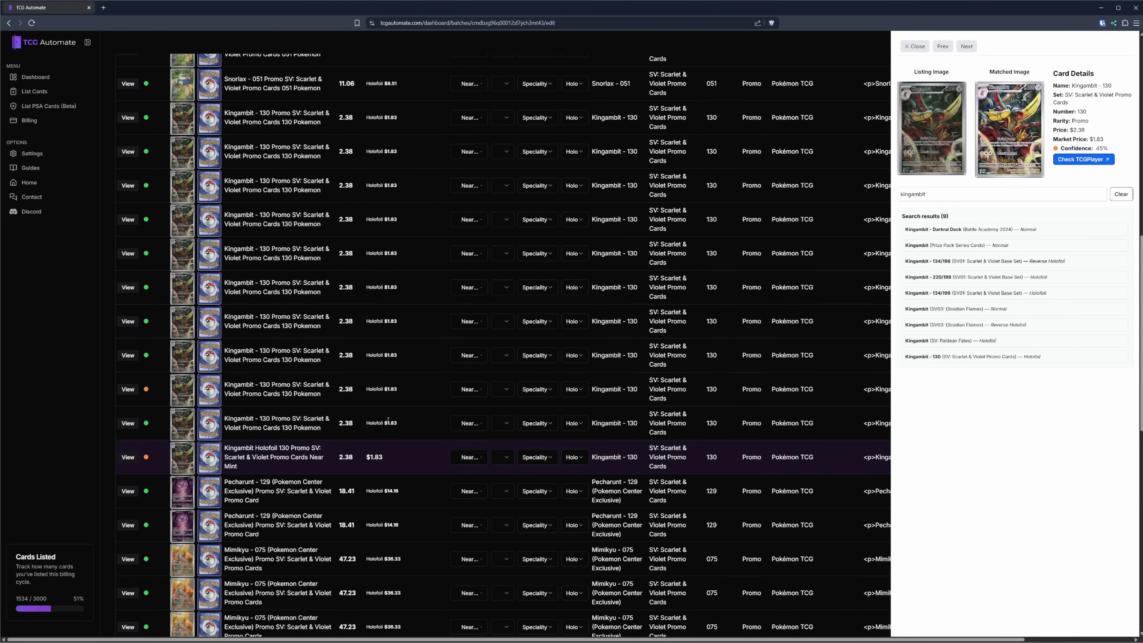
pyautogui.press('Escape')
# Step: Rematch the wrongly identified Pikachu - 088 row just above Honchkrow to the predicted Pikachu - 027 promo card
pyautogui.scroll(-3, 315, 396)
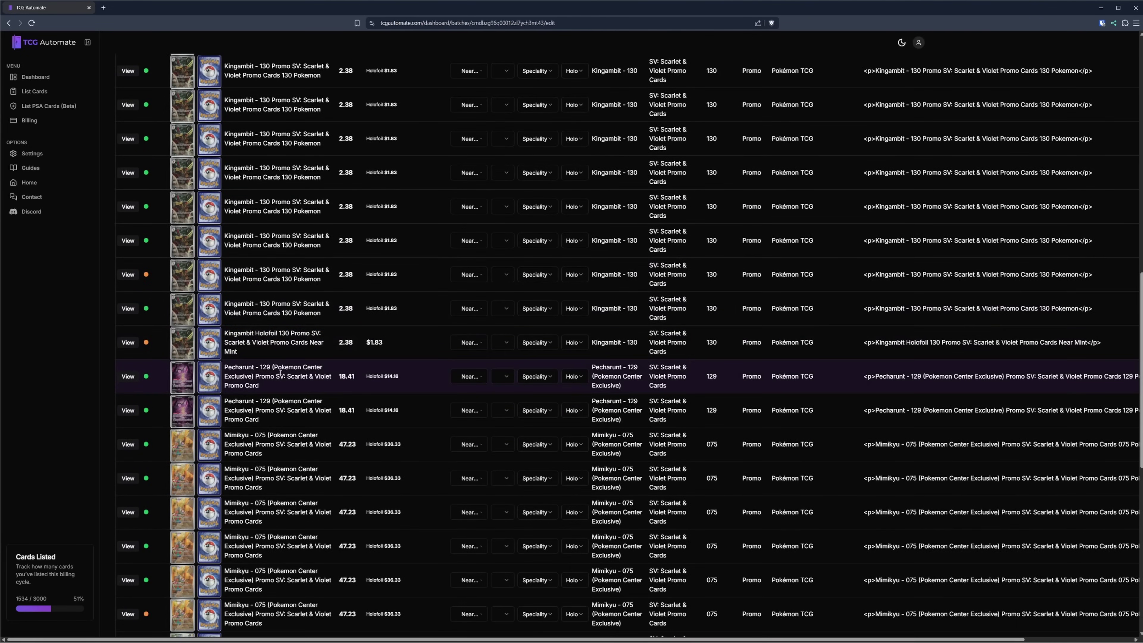
pyautogui.scroll(-2, 280, 372)
pyautogui.moveTo(280, 336)
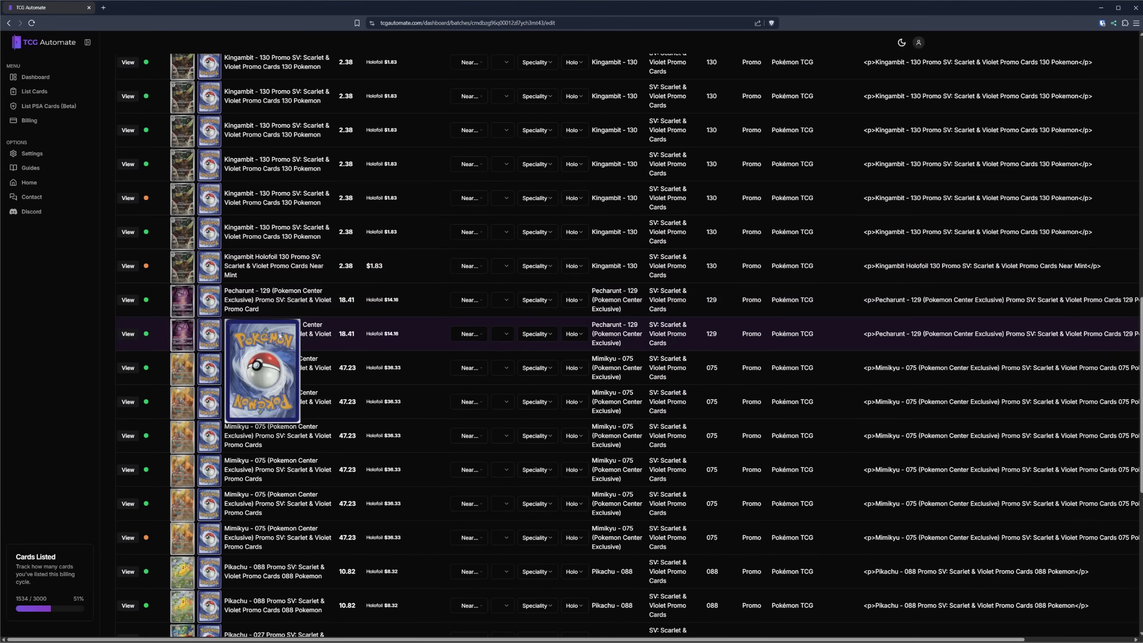
pyautogui.scroll(-3, 286, 387)
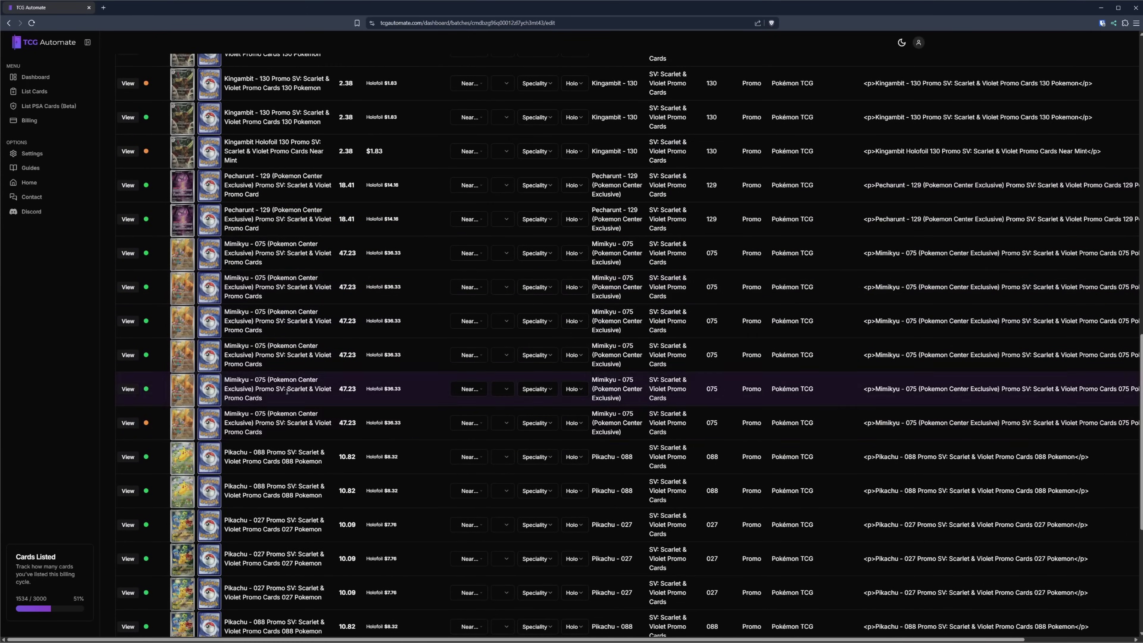
pyautogui.scroll(-1, 288, 490)
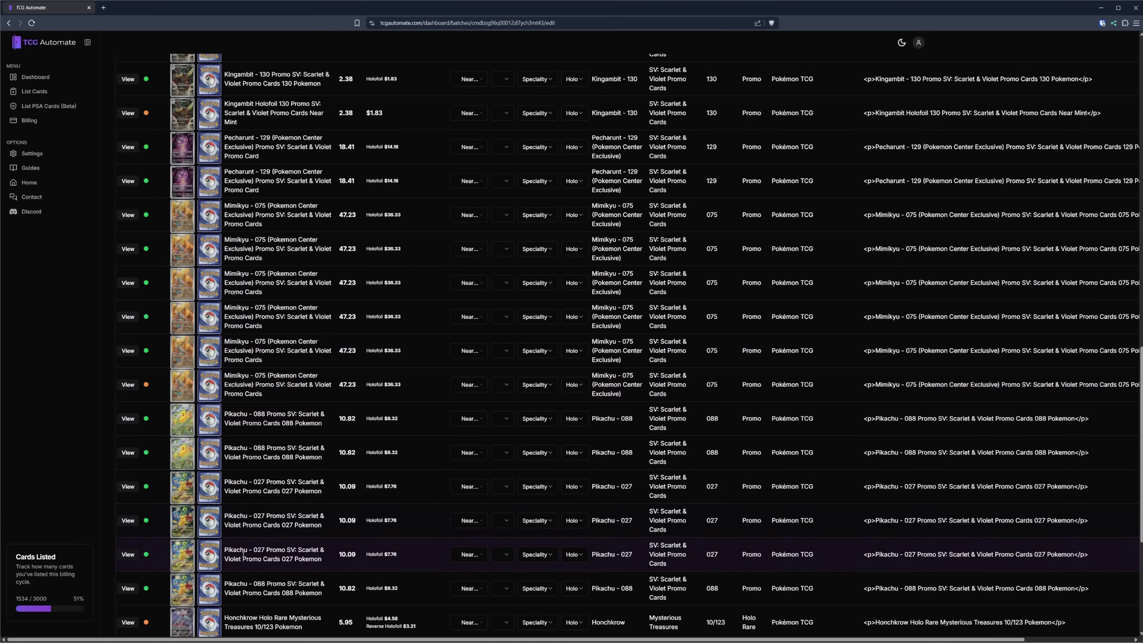
pyautogui.click(128, 588)
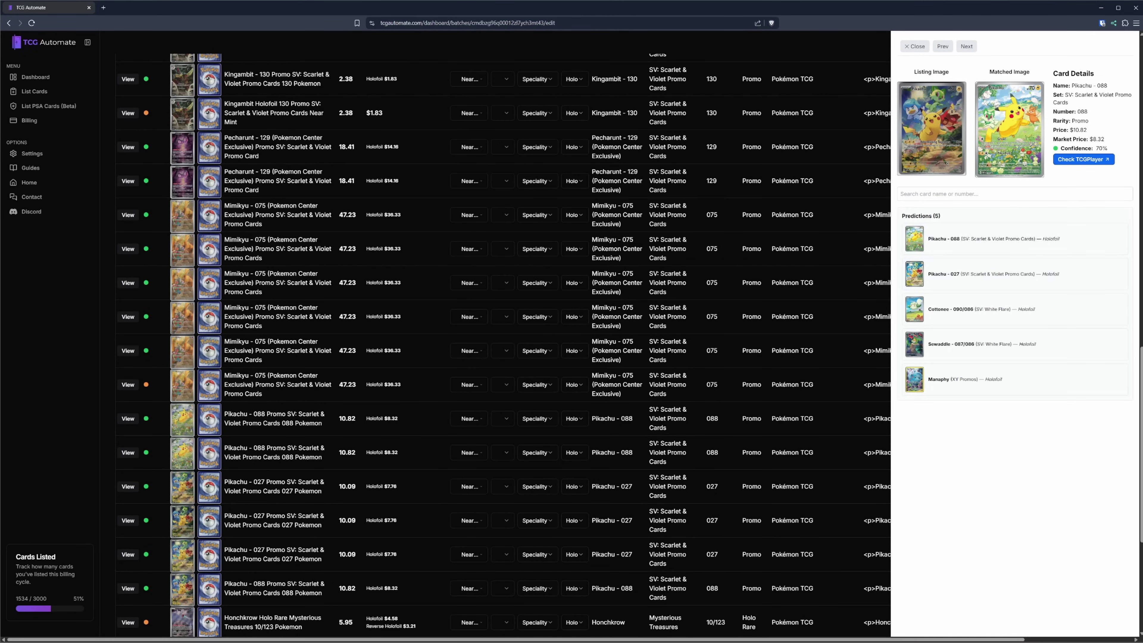
pyautogui.click(915, 276)
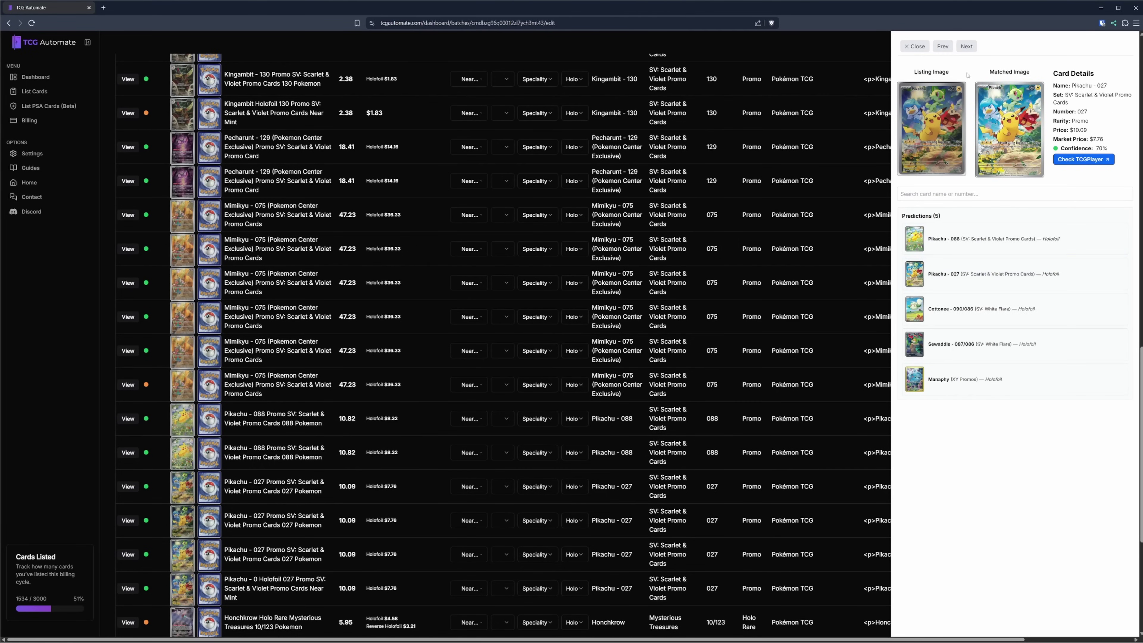
pyautogui.click(915, 46)
# Step: Rematch the misidentified Honchkrow row to Iron Bundle - 066 (SV: Scarlet & Violet Promo Cards) by searching for "iron bundle"
pyautogui.scroll(-2, 295, 408)
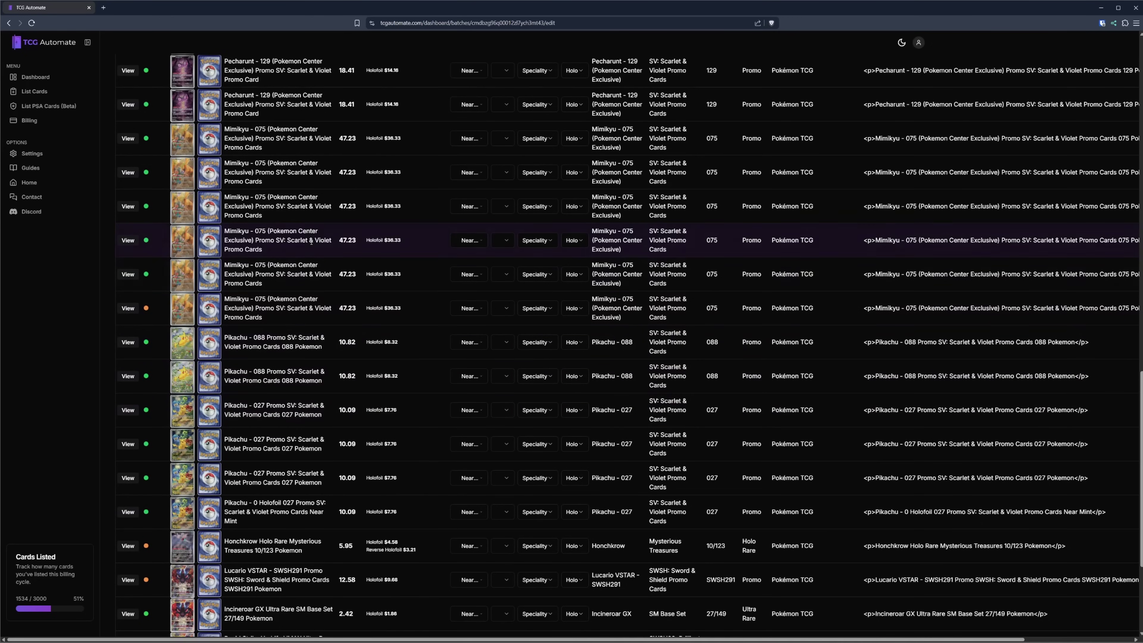
pyautogui.scroll(-2, 295, 408)
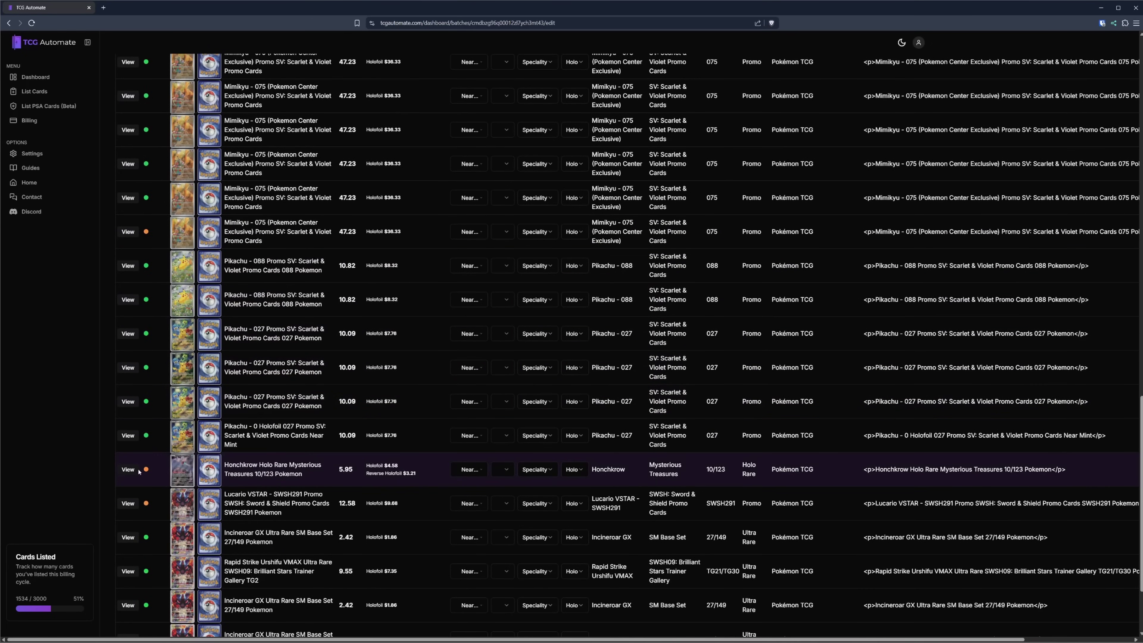
pyautogui.click(128, 470)
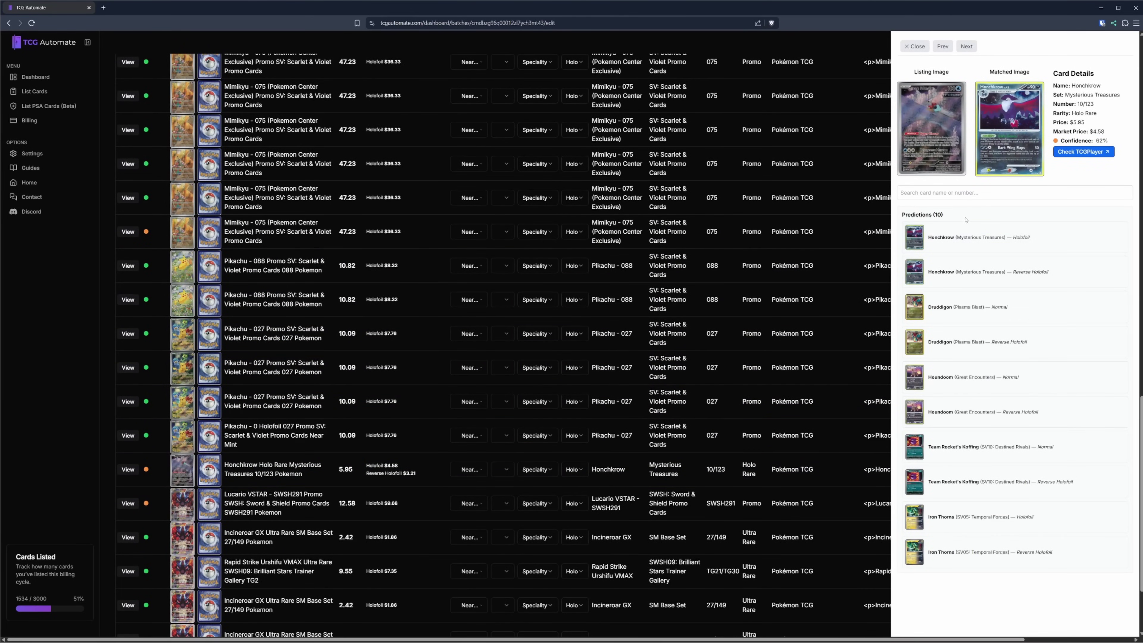
pyautogui.click(952, 193)
pyautogui.write('iron bundle')
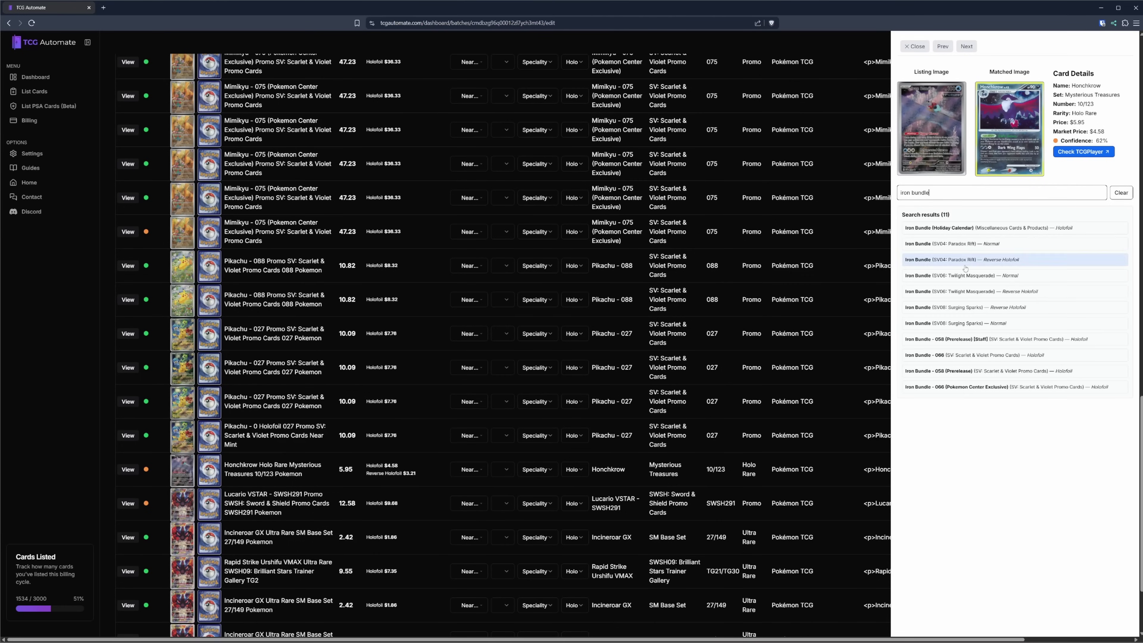
pyautogui.click(978, 373)
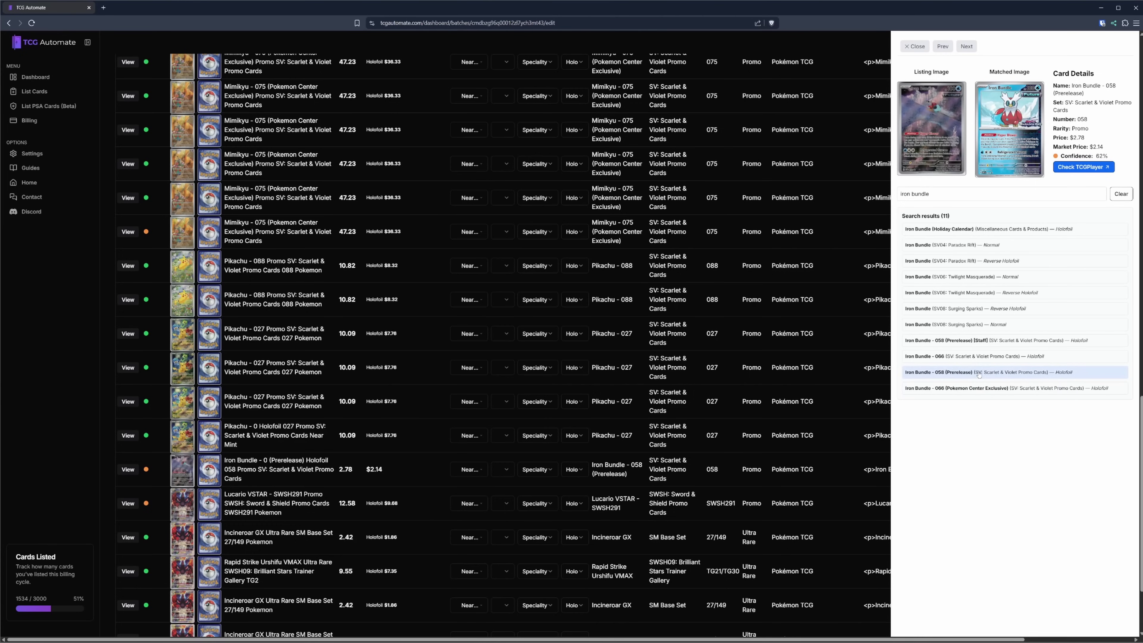
pyautogui.click(987, 357)
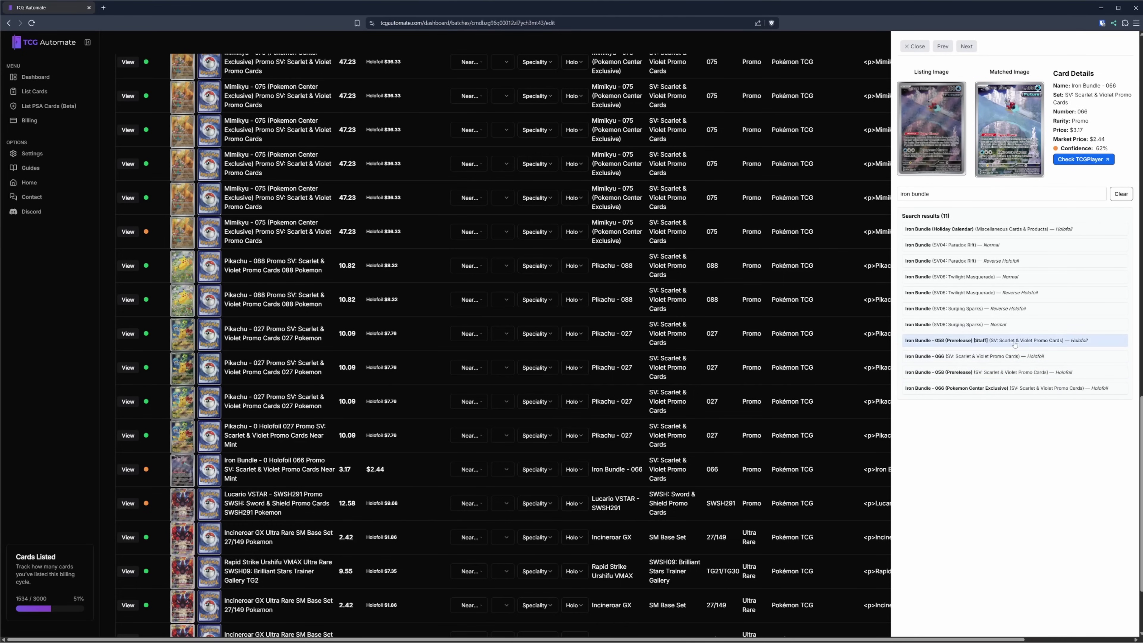
pyautogui.click(921, 50)
# Step: Review the remaining batch rows below Iron Bundle, comparing the card scans with their titles, sets, prices and confidence markers
pyautogui.scroll(-3, 334, 339)
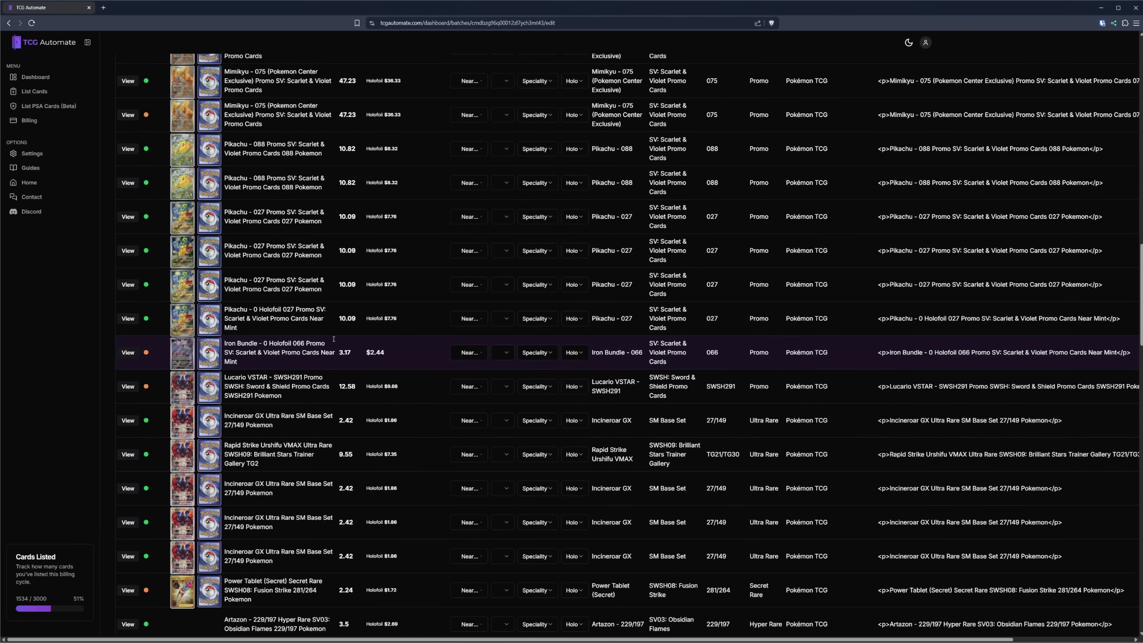
pyautogui.scroll(-4, 340, 310)
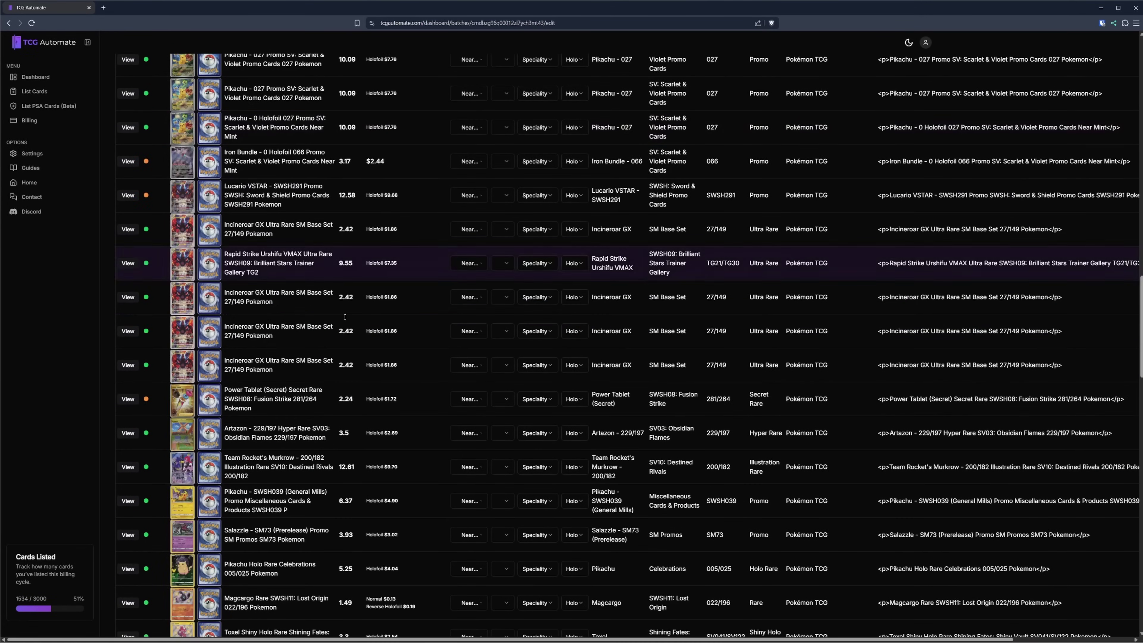
pyautogui.scroll(-5, 337, 309)
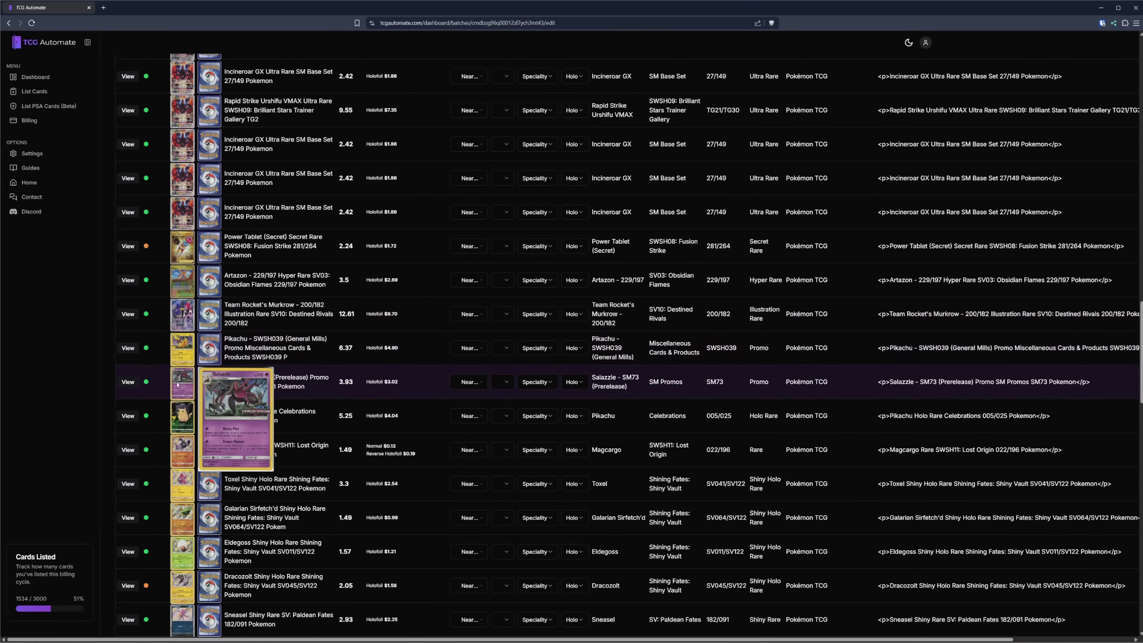
pyautogui.moveTo(193, 418)
pyautogui.scroll(-5, 193, 418)
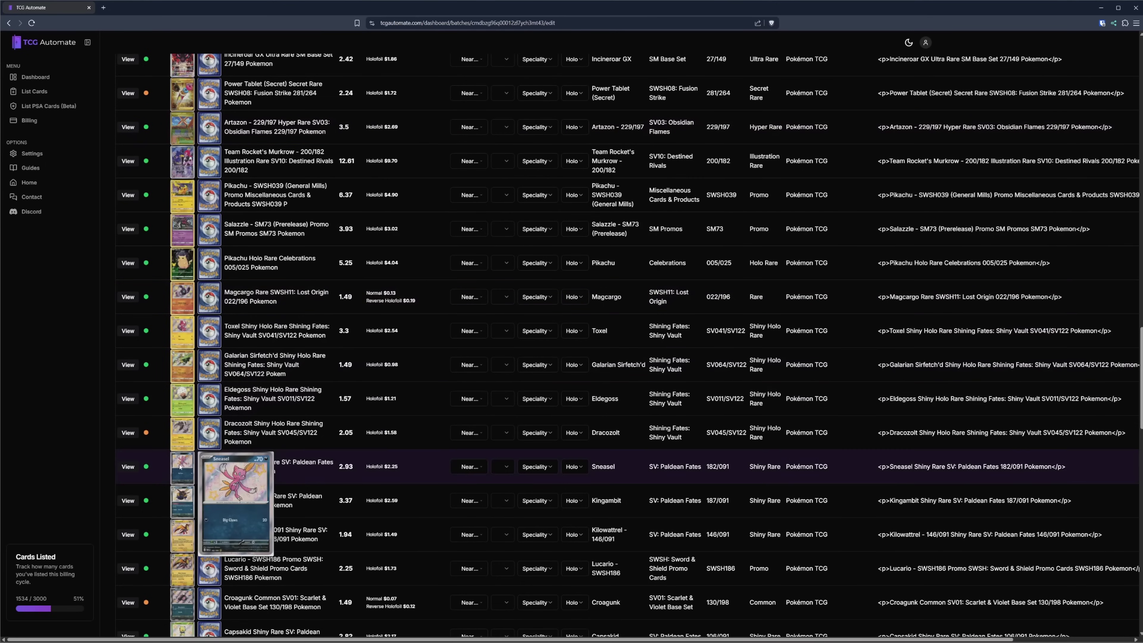
pyautogui.scroll(-5, 293, 390)
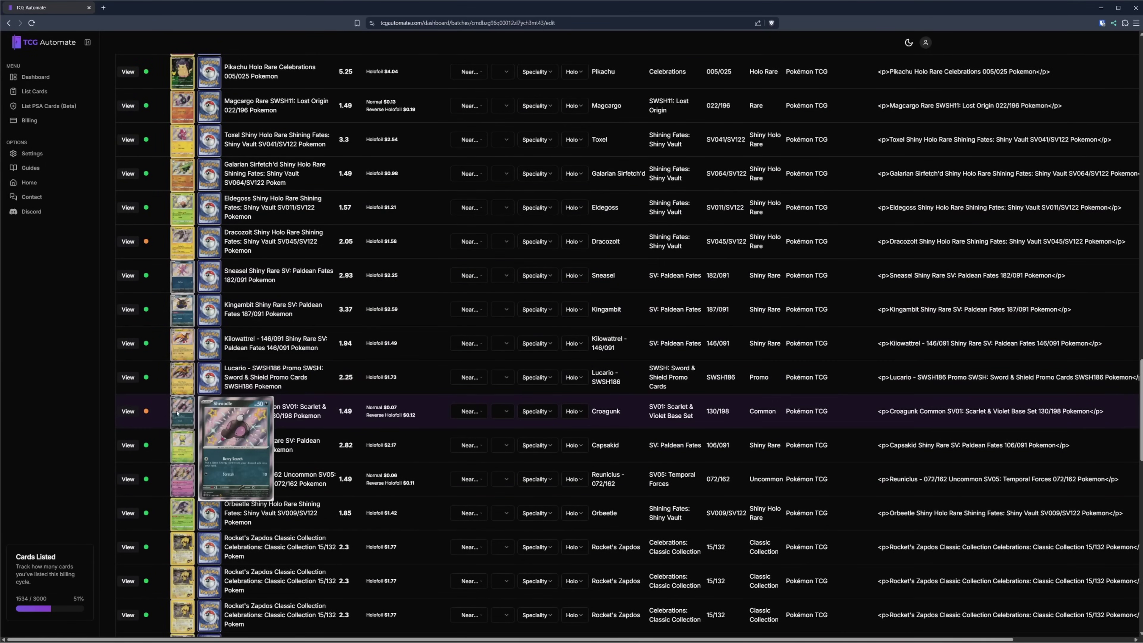
pyautogui.moveTo(249, 426)
pyautogui.scroll(-8, 249, 425)
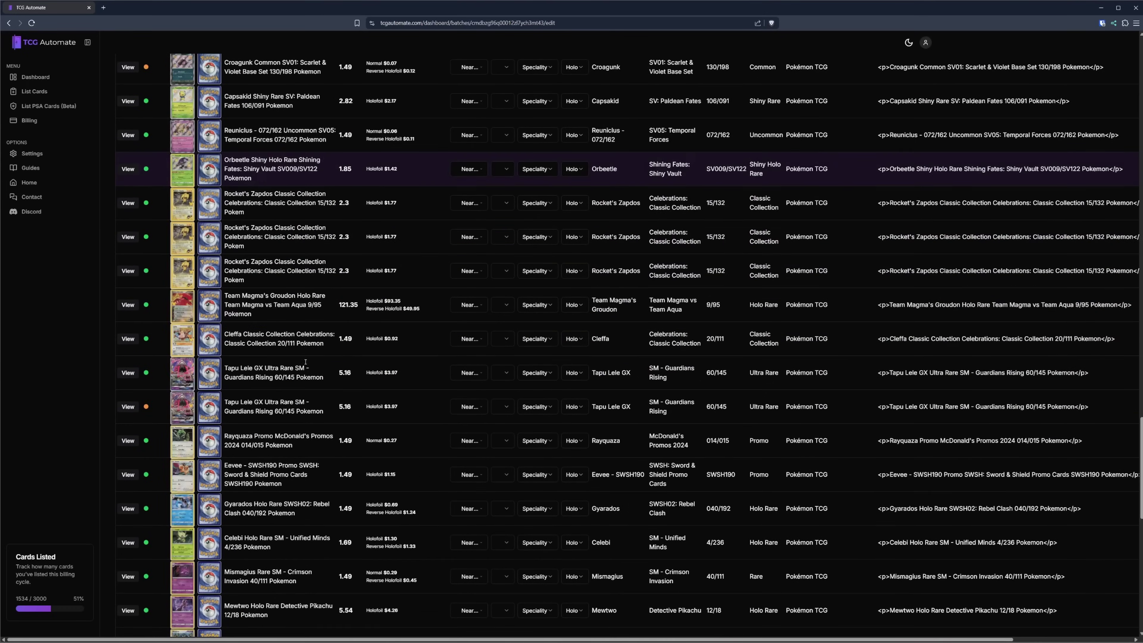
pyautogui.scroll(-2, 308, 406)
pyautogui.scroll(-2, 309, 406)
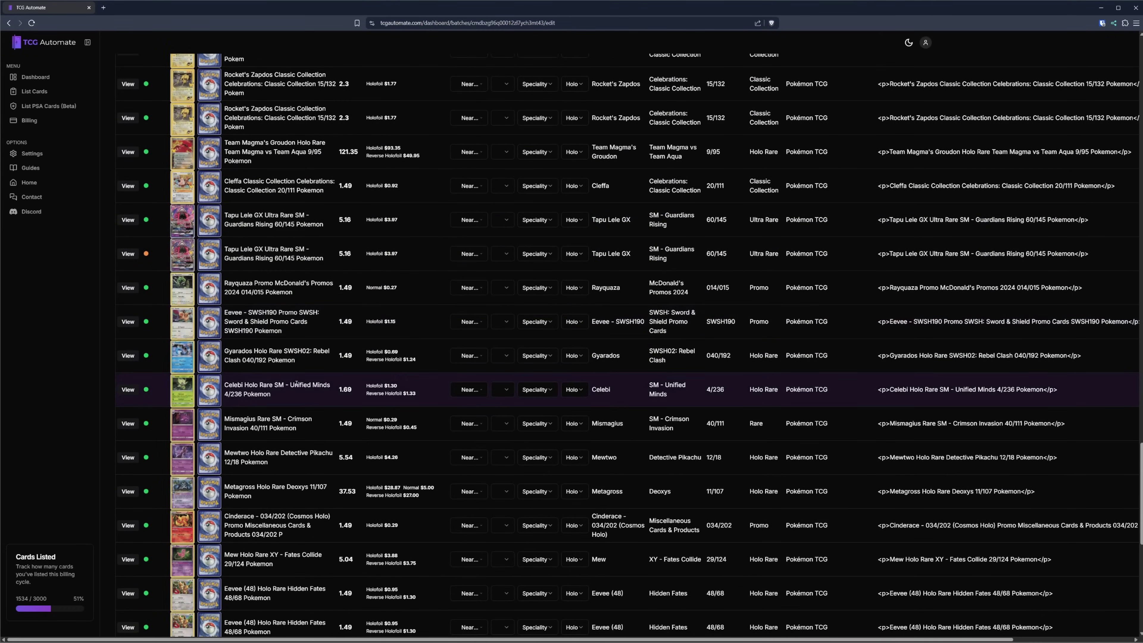
pyautogui.moveTo(183, 319)
pyautogui.scroll(-6, 285, 338)
pyautogui.scroll(-4, 285, 338)
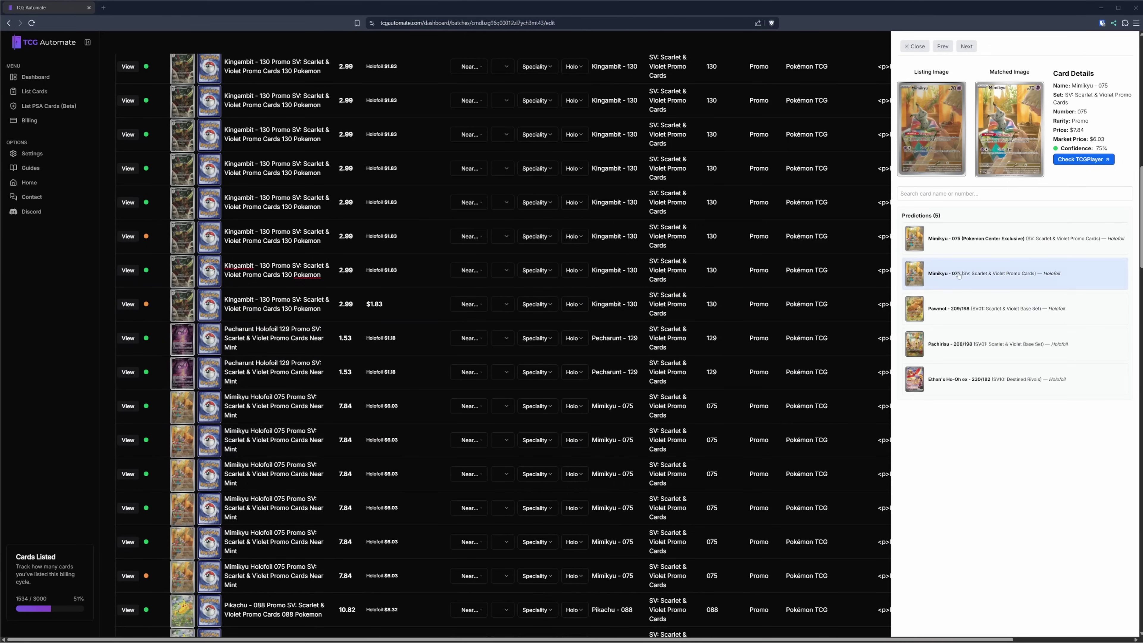
# Step: Download the corrected batch as a CSV and save it as batch_export (12) in the Downloads folder
pyautogui.scroll(-2, 301, 439)
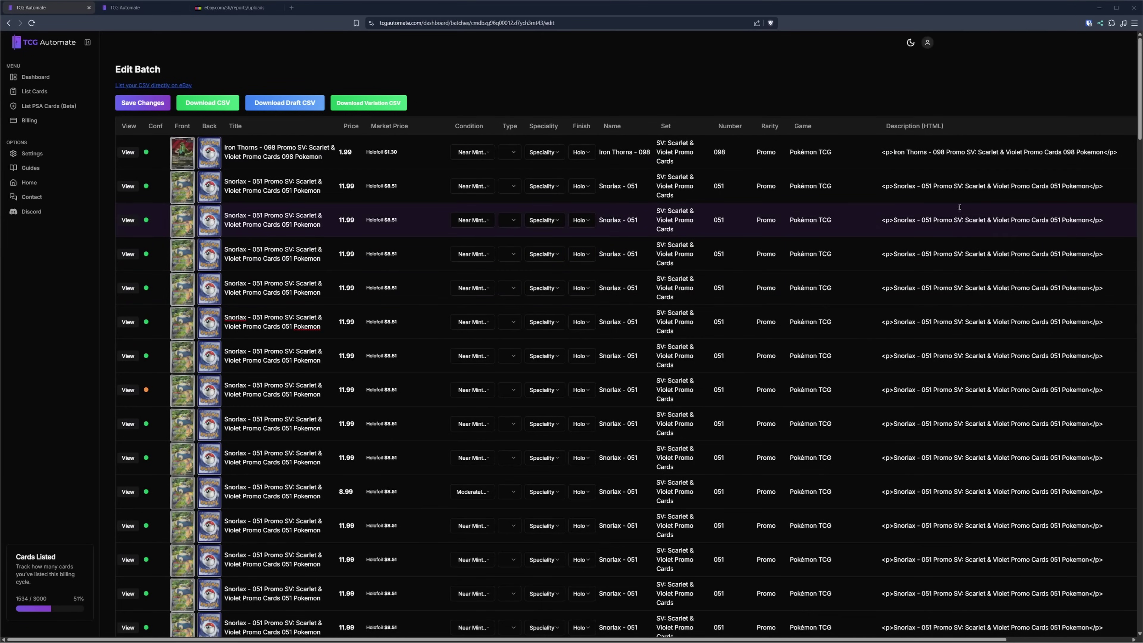
pyautogui.moveTo(1140, 90)
pyautogui.mouseDown()
pyautogui.moveTo(1139, 393)
pyautogui.moveTo(1140, 68)
pyautogui.mouseUp()
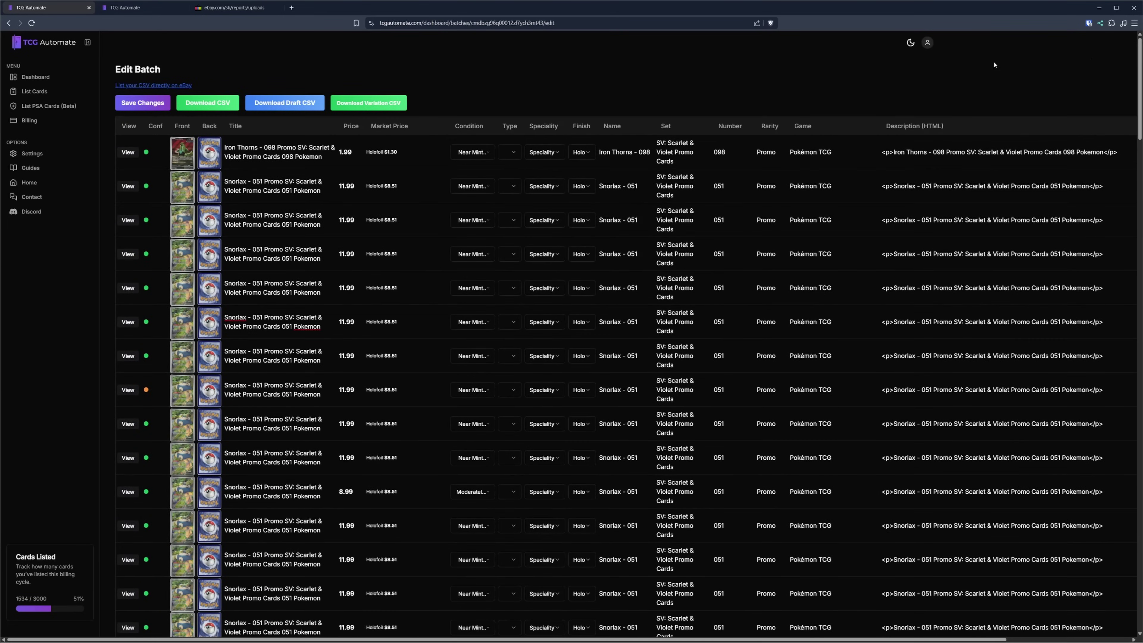
pyautogui.click(211, 103)
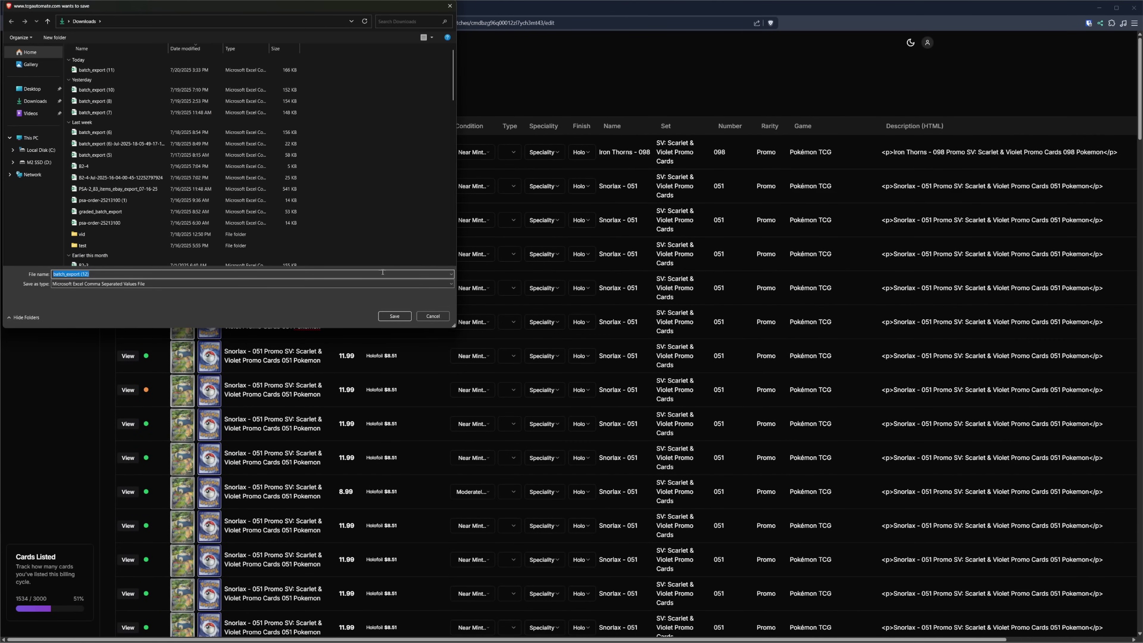
pyautogui.click(395, 316)
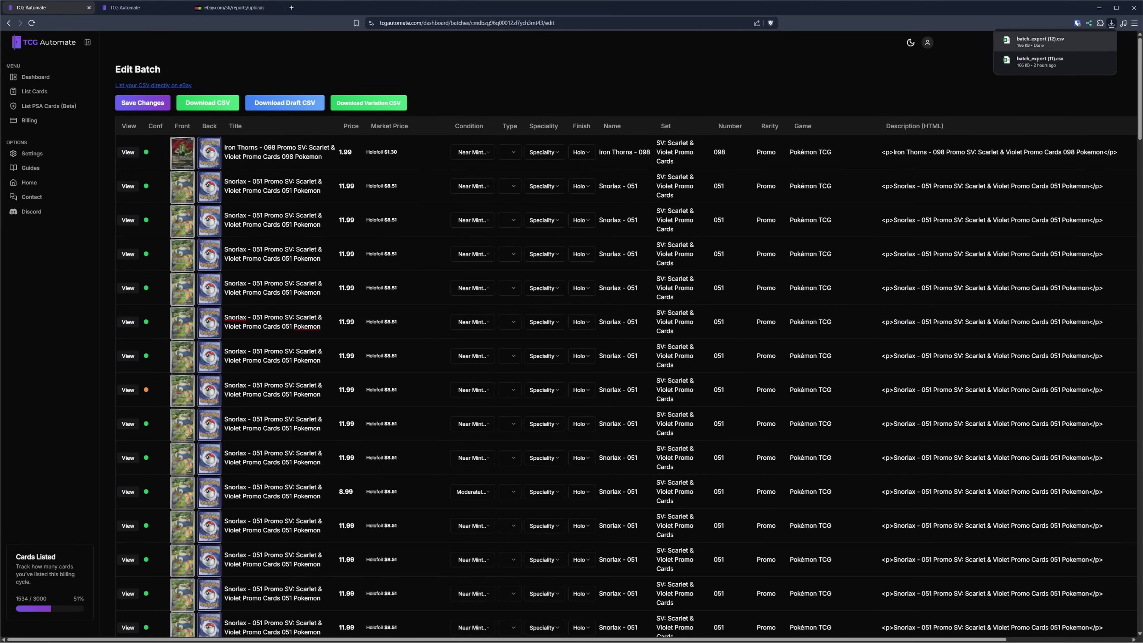
# Step: Open the batch_export (12) CSV in Excel, widen the store category and title columns, and review the listing titles
pyautogui.click(1039, 41)
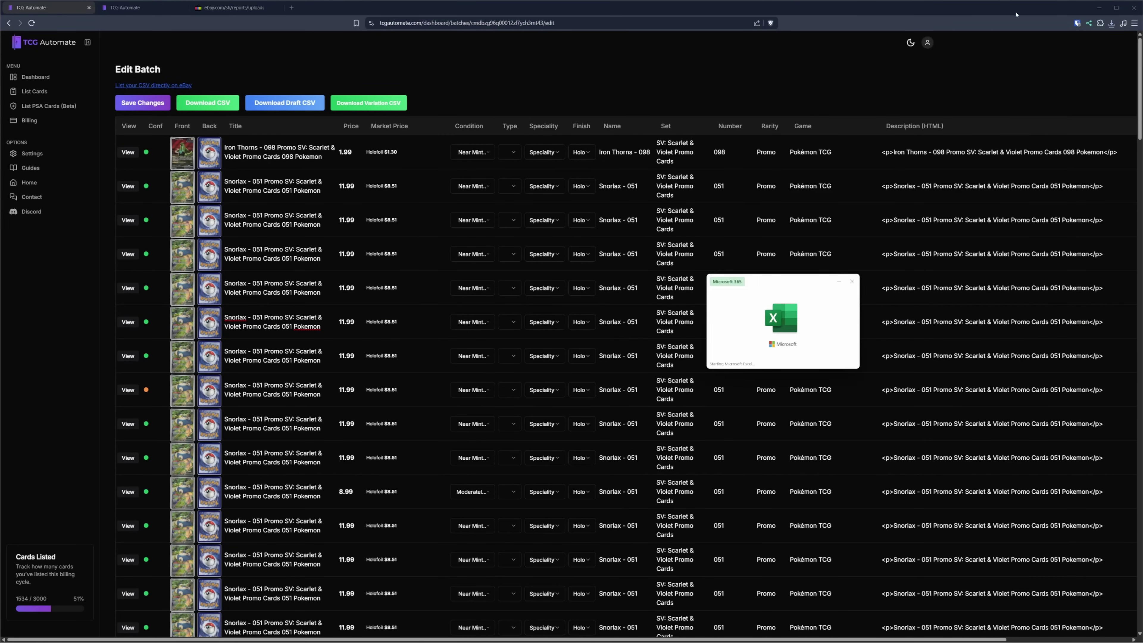
pyautogui.click(786, 359)
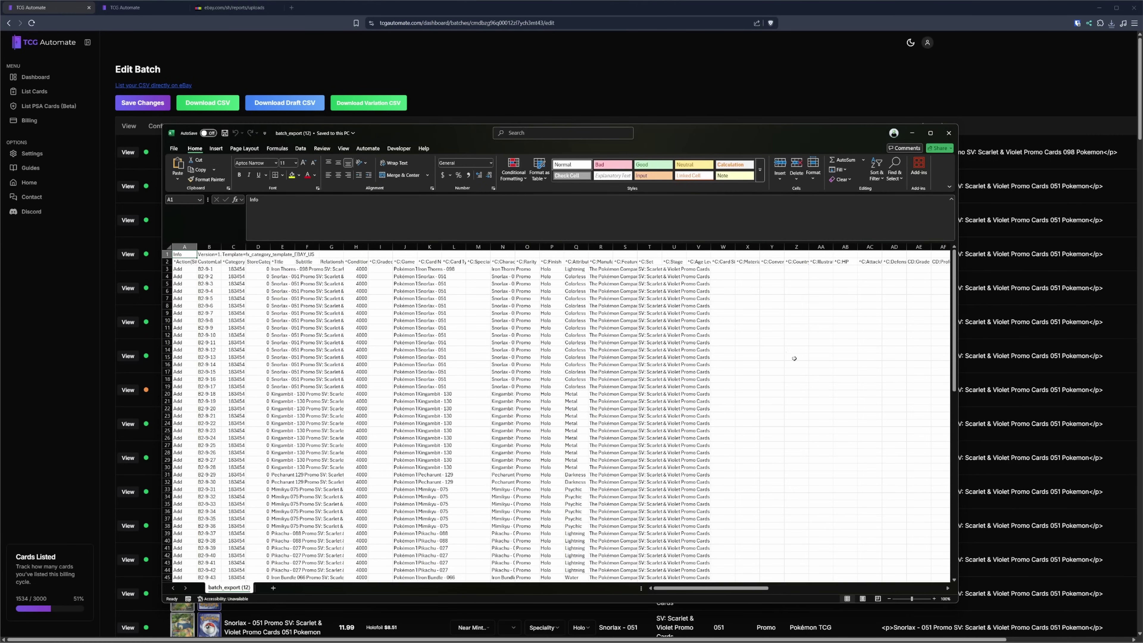
pyautogui.doubleClick(270, 247)
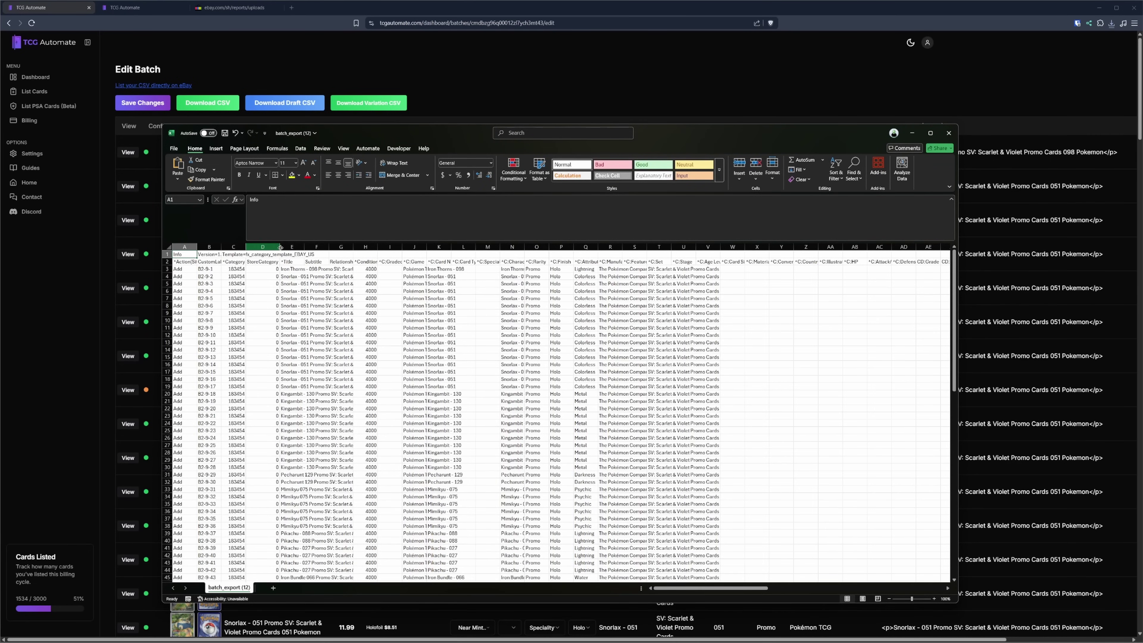
pyautogui.doubleClick(303, 246)
pyautogui.moveTo(337, 276); pyautogui.dragTo(342, 548)
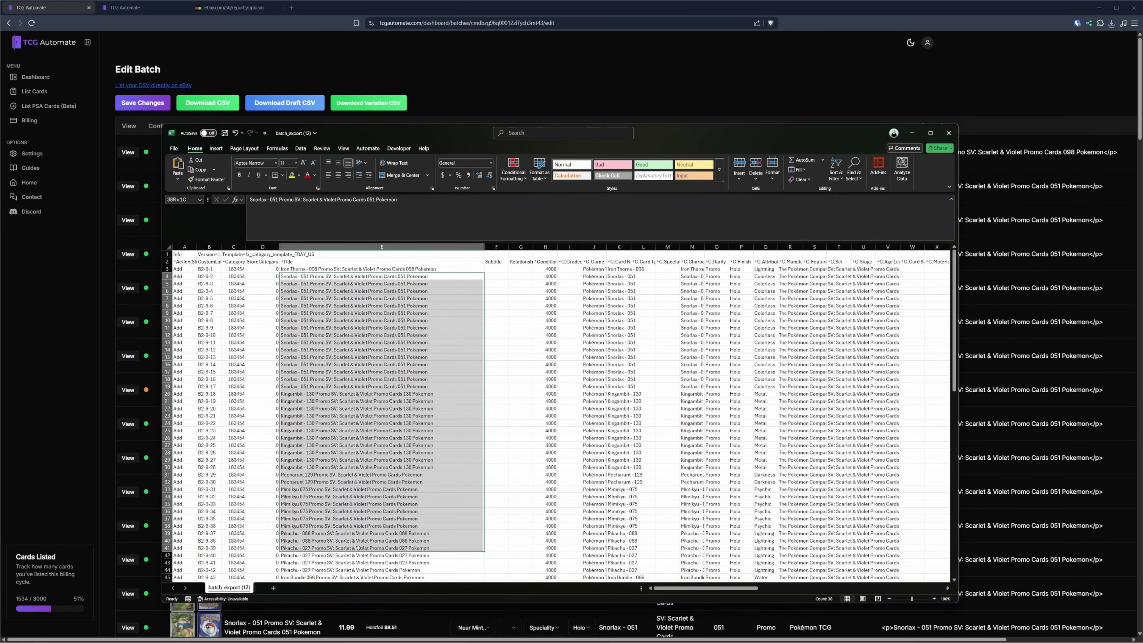
pyautogui.scroll(-20, 521, 441)
pyautogui.click(521, 441)
pyautogui.scroll(9, 521, 441)
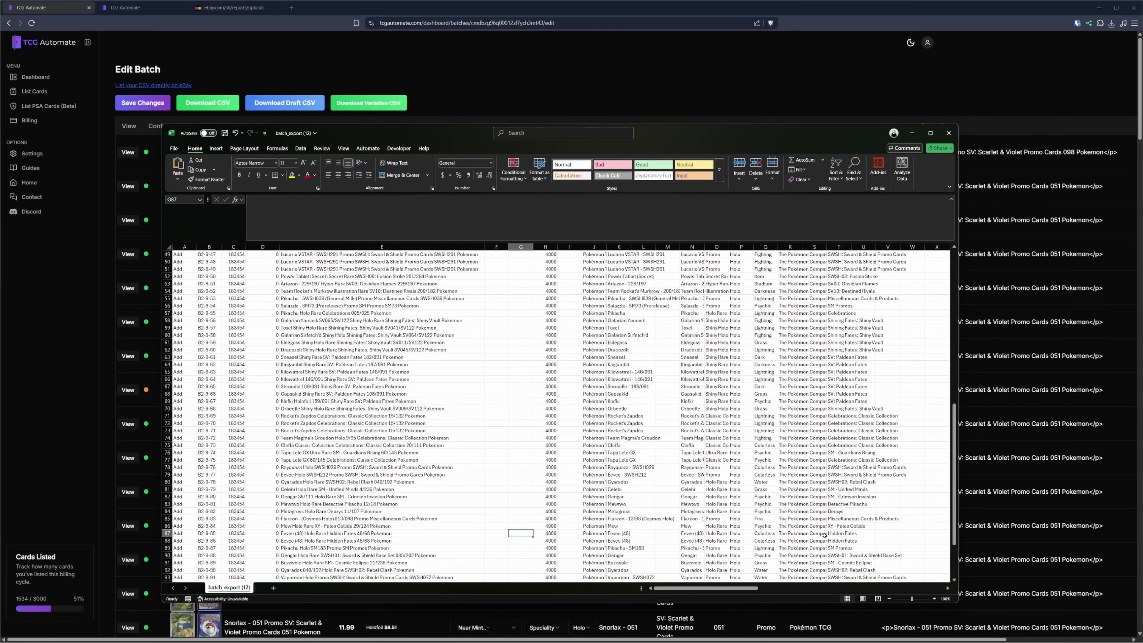
# Step: Examine the remaining item-specific columns of the exported sheet, highlighting the header cells from W2 to AF2
pyautogui.moveTo(735, 587); pyautogui.dragTo(800, 587)
pyautogui.scroll(11, 773, 492)
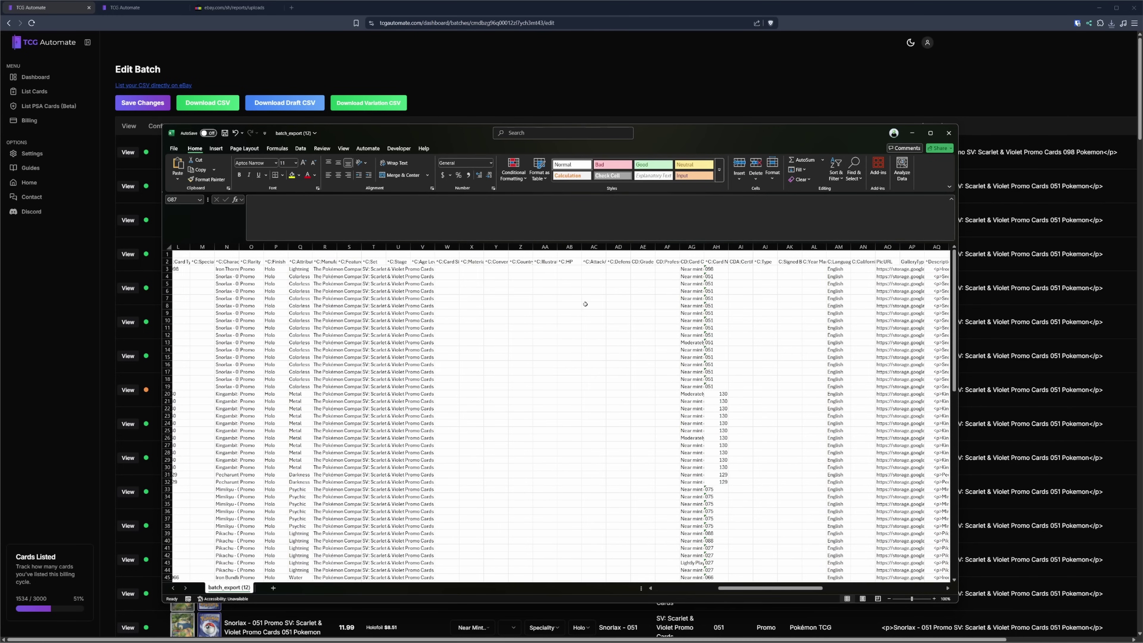
pyautogui.moveTo(452, 261); pyautogui.dragTo(671, 261)
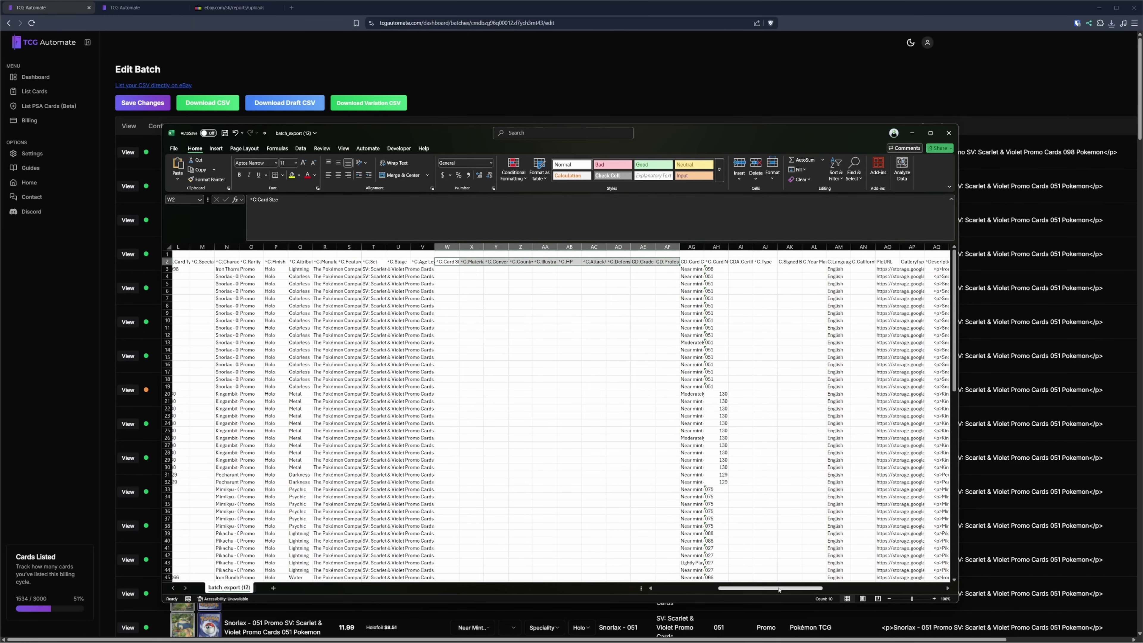
pyautogui.moveTo(774, 587); pyautogui.dragTo(774, 587)
# Step: Switch to the eBay Seller Hub Uploads page, upload the batch_export (12) file and check its upload status
pyautogui.click(231, 7)
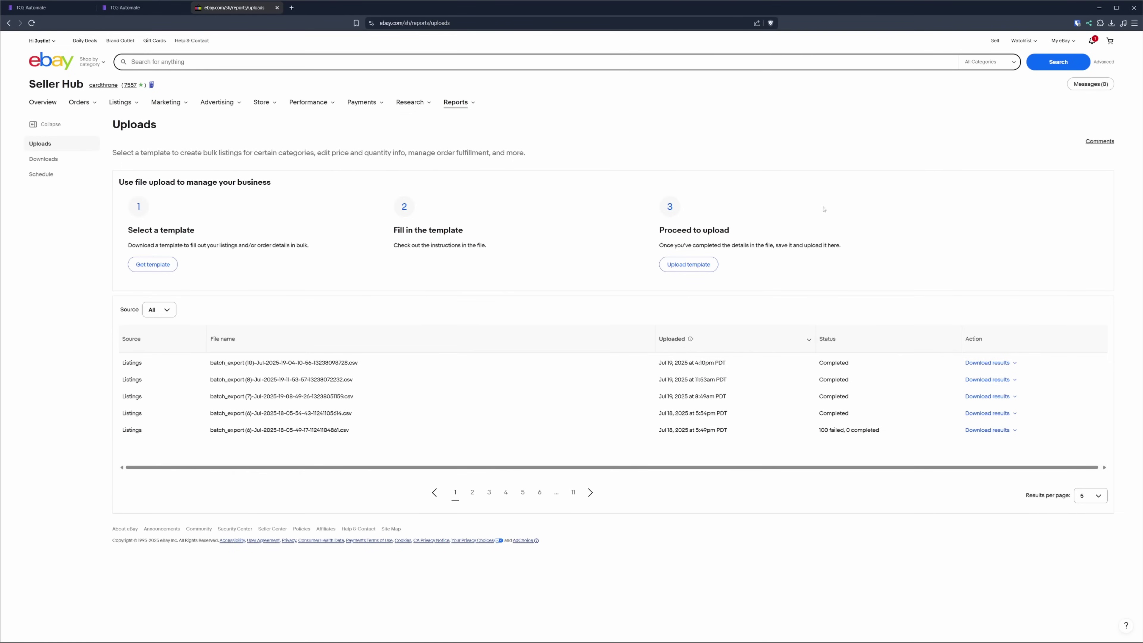
pyautogui.click(673, 264)
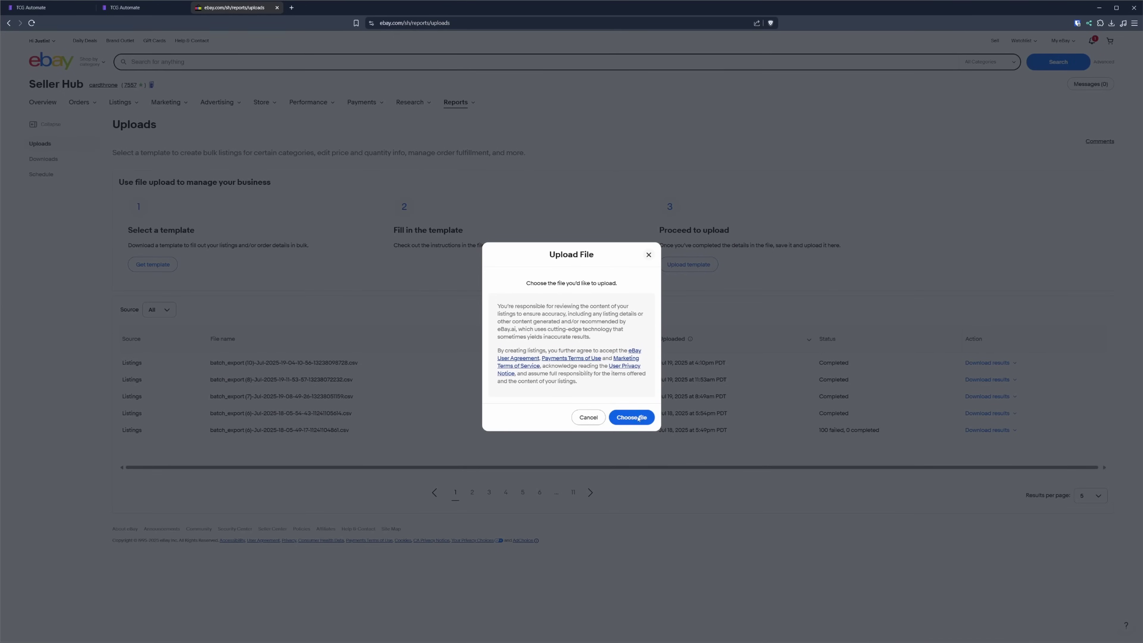
pyautogui.click(644, 418)
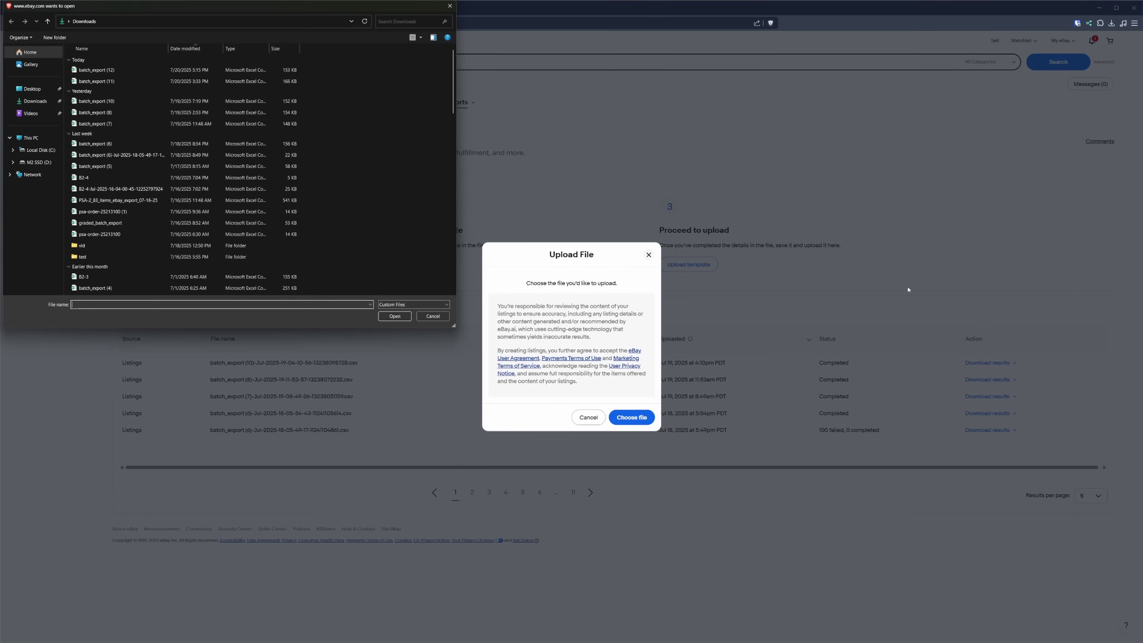
pyautogui.click(109, 70)
pyautogui.click(394, 316)
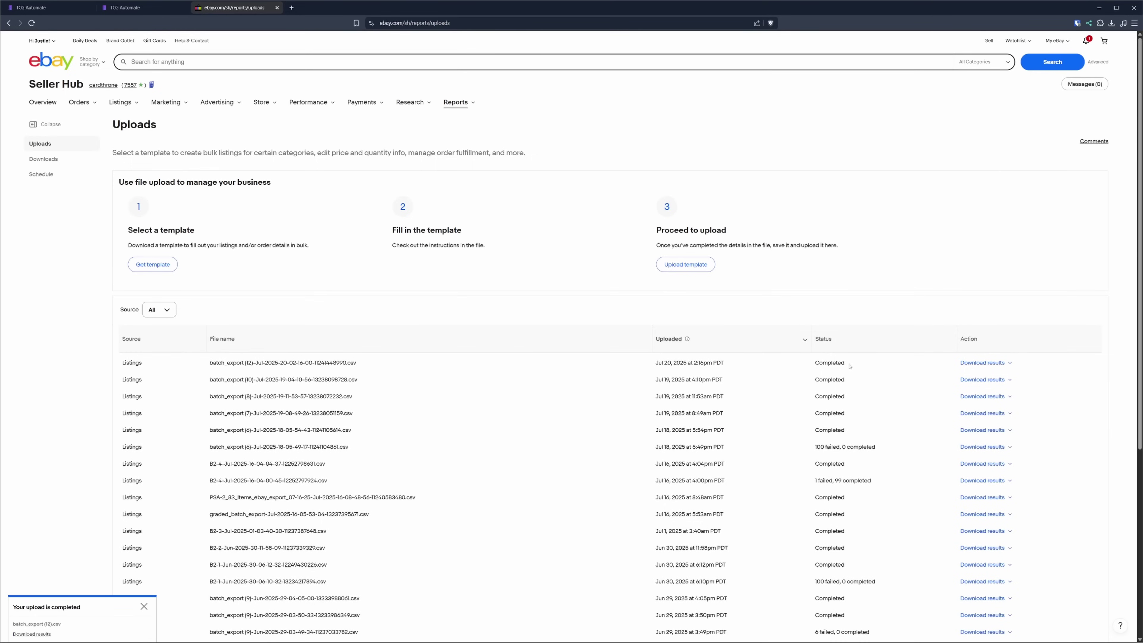
pyautogui.moveTo(849, 366); pyautogui.dragTo(811, 365)
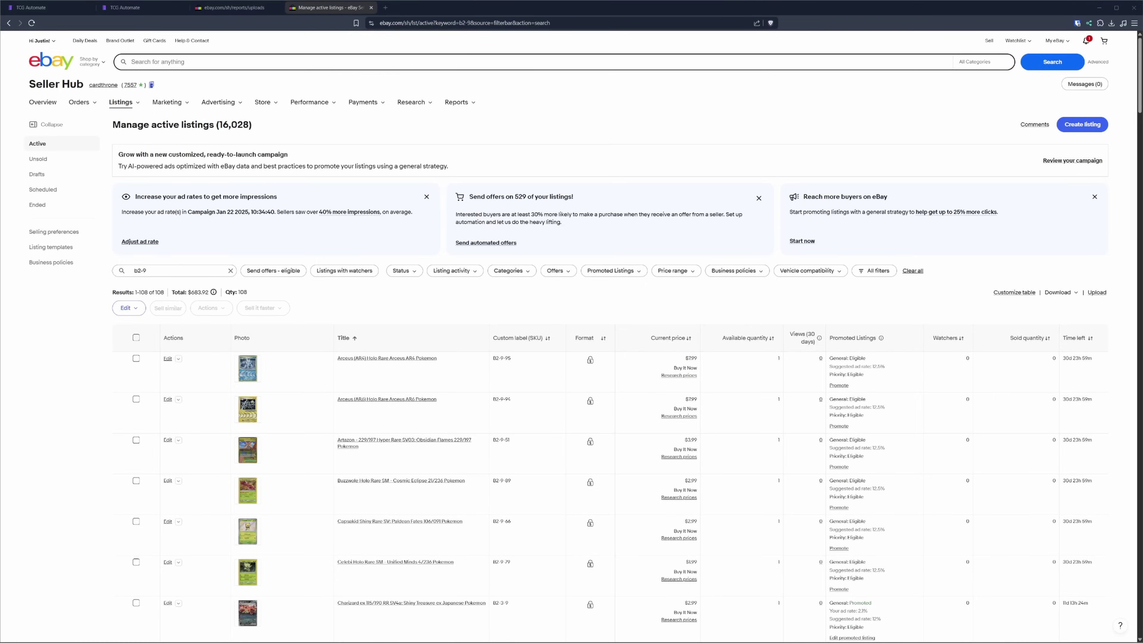
# Step: Review the active listings filtered by b2-9 and select all of them
pyautogui.doubleClick(176, 271)
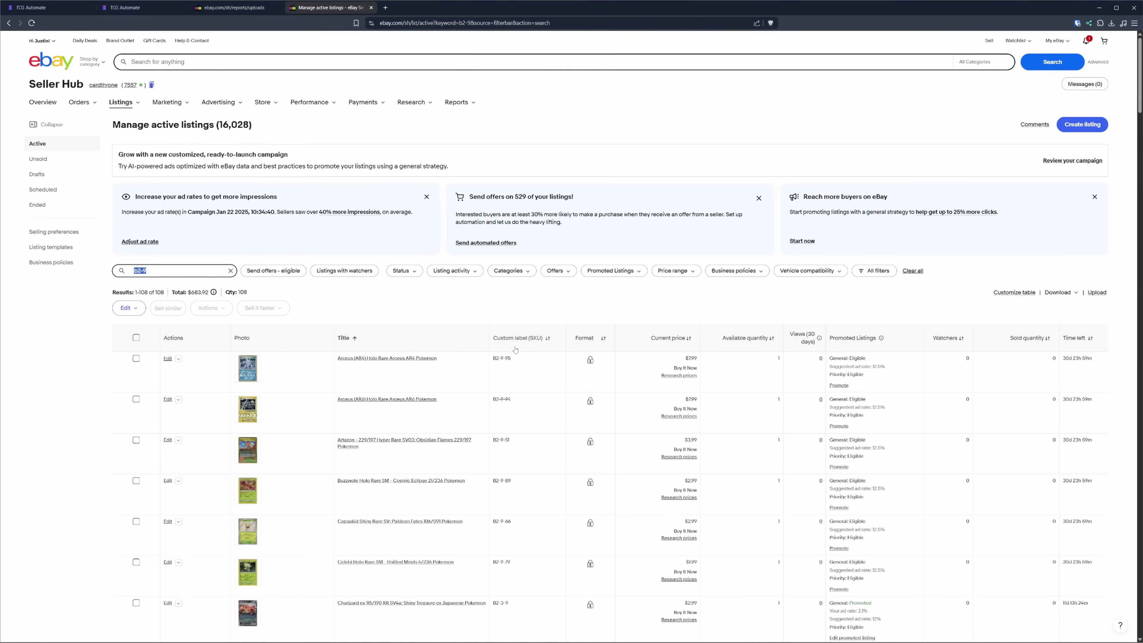
pyautogui.scroll(-1, 226, 385)
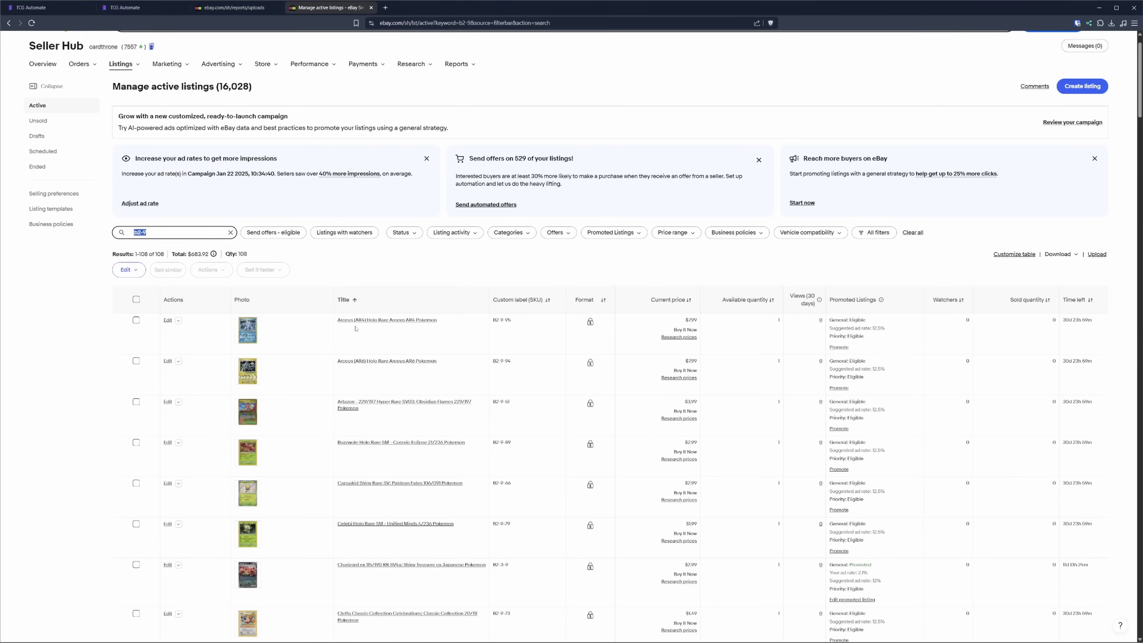
pyautogui.scroll(1, 478, 301)
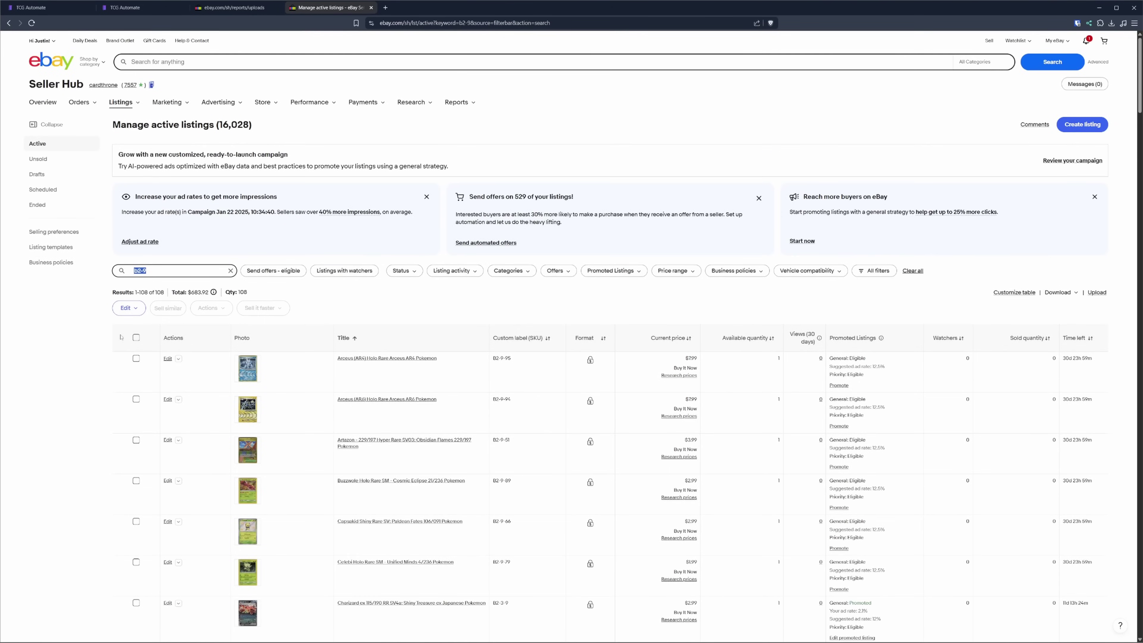
pyautogui.click(136, 337)
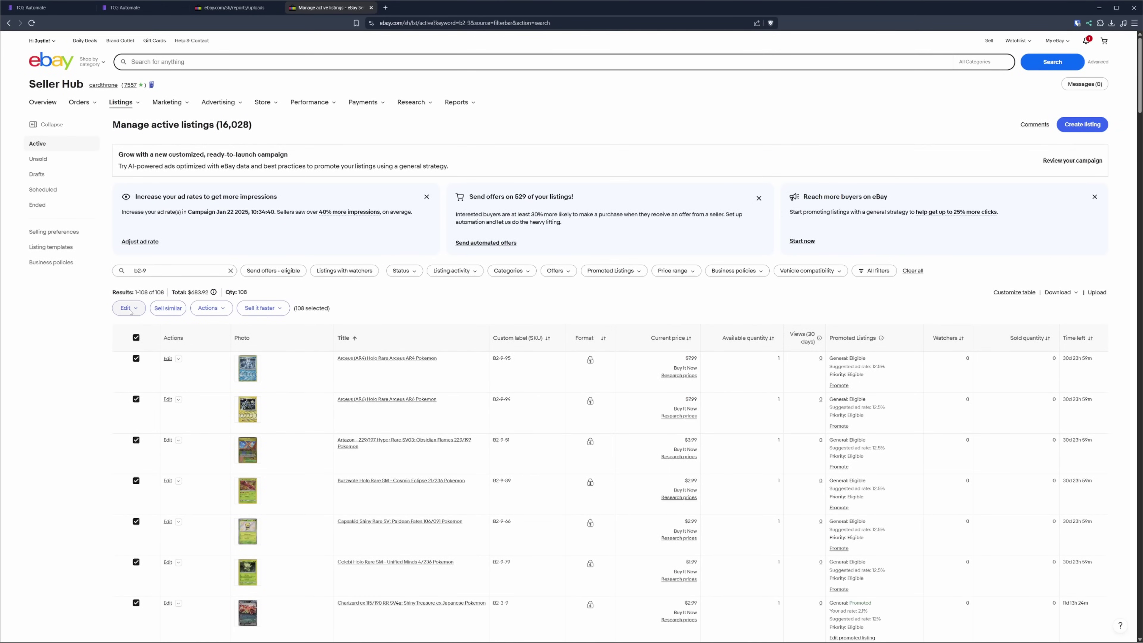